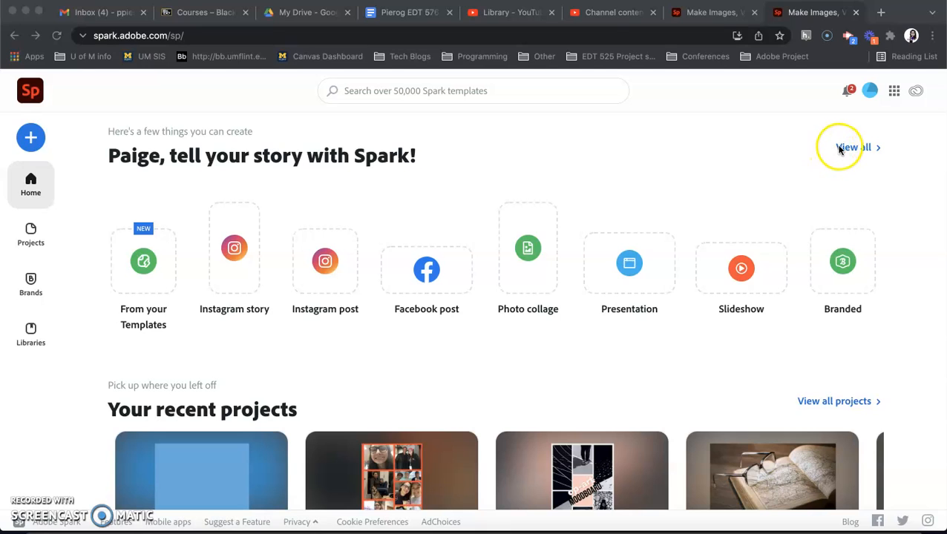
Browse the video project types and start an Intro Video from the Make it personal category.
click(858, 169)
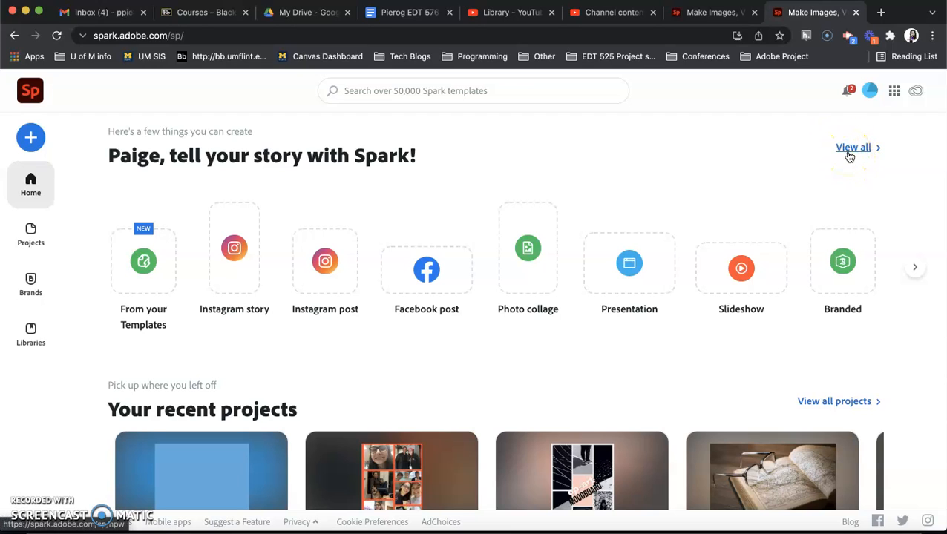
click(851, 150)
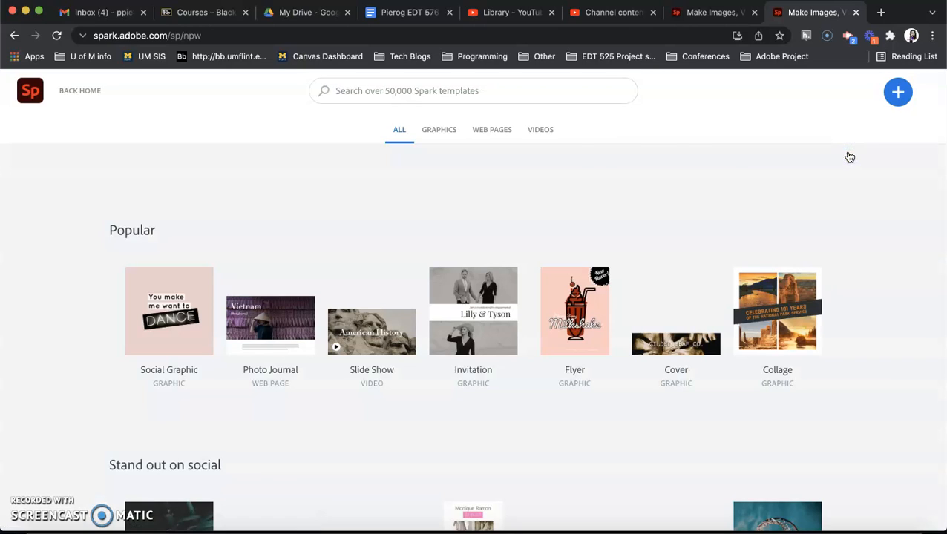
click(541, 131)
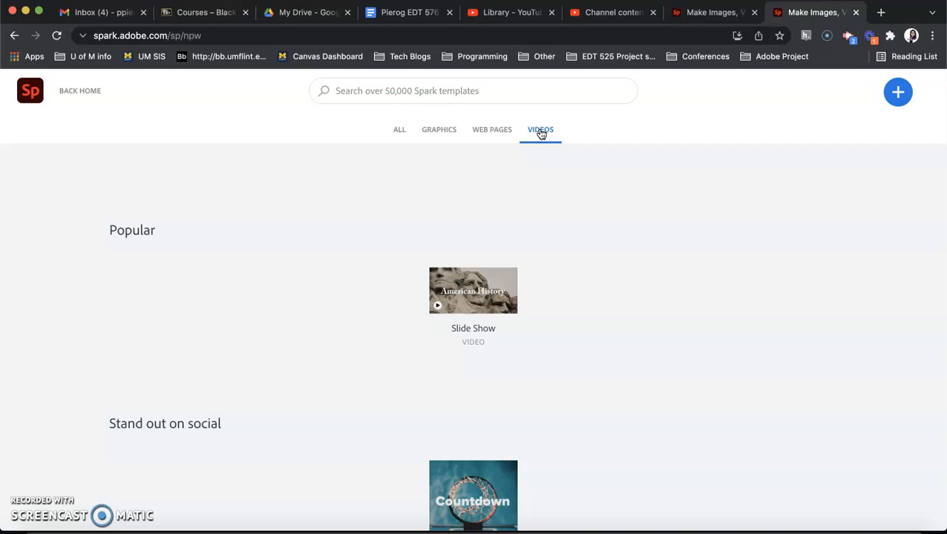
scroll(555, 241, down, 10)
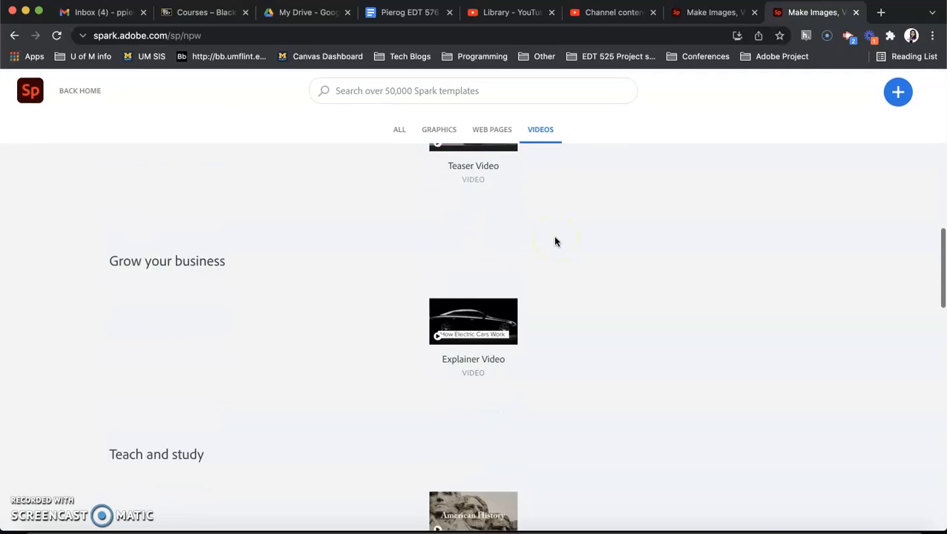
scroll(555, 241, up, 6)
scroll(555, 241, down, 7)
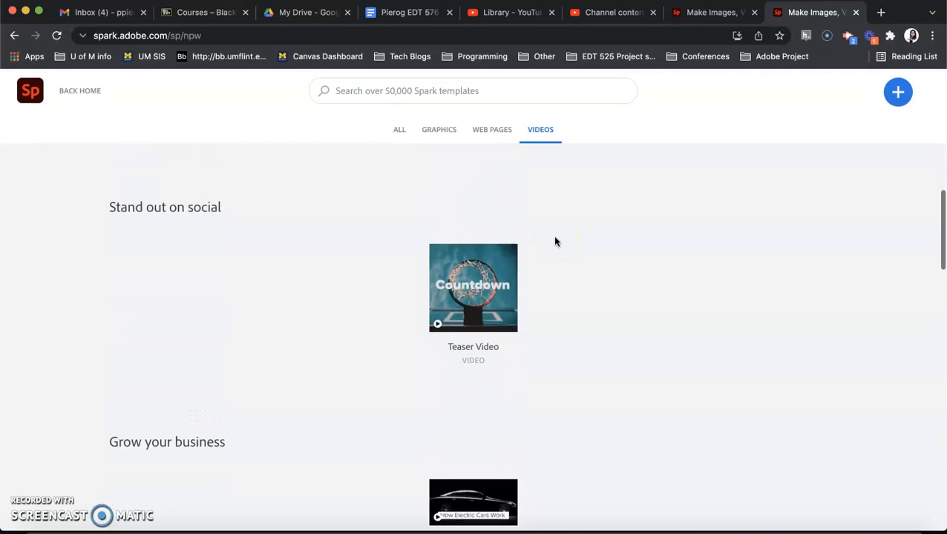
scroll(555, 241, down, 10)
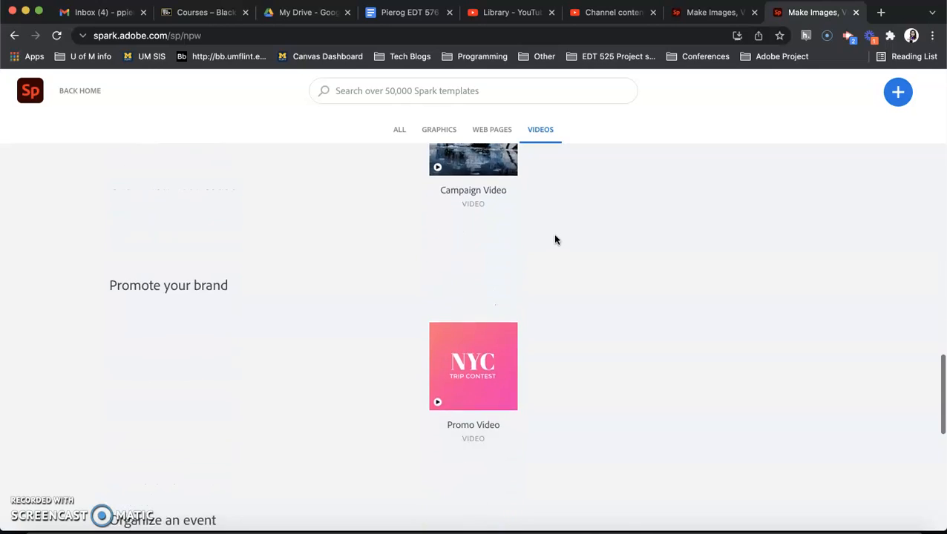
scroll(554, 240, down, 5)
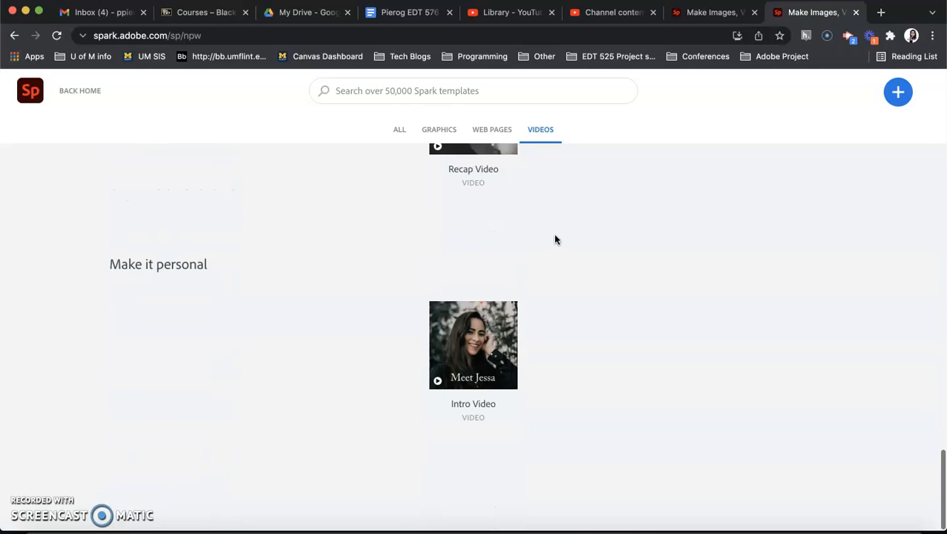
mouse_move(475, 420)
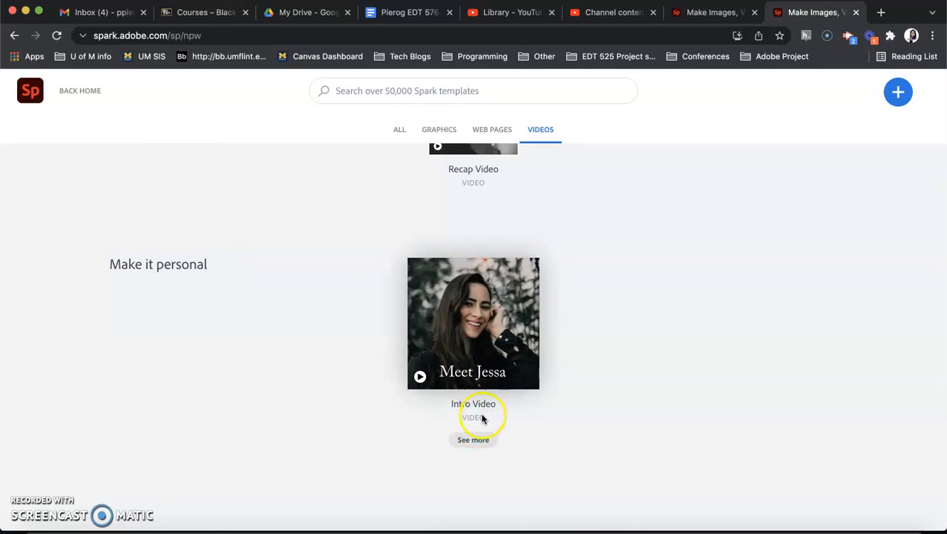
click(484, 335)
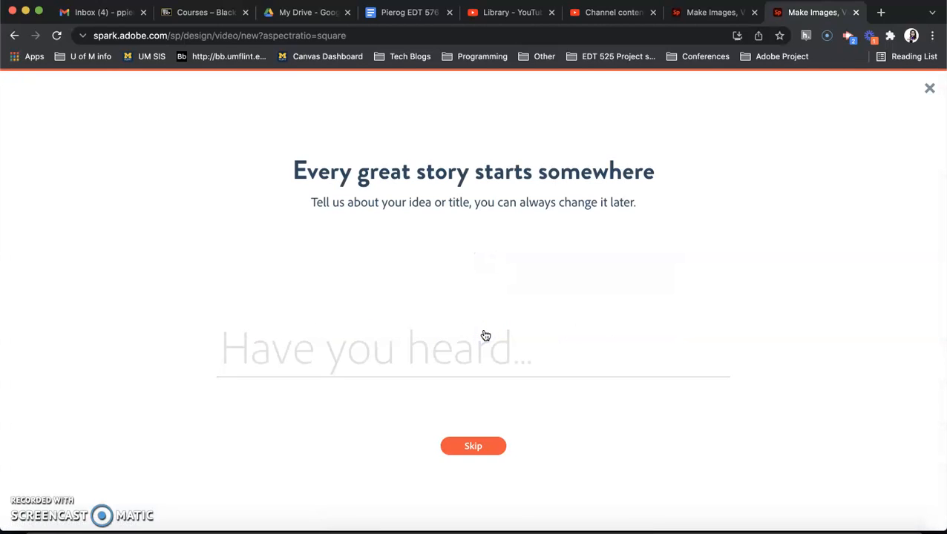
Title the video "About" followed by the teacher's title and surname, and continue to the story templates.
text(About)
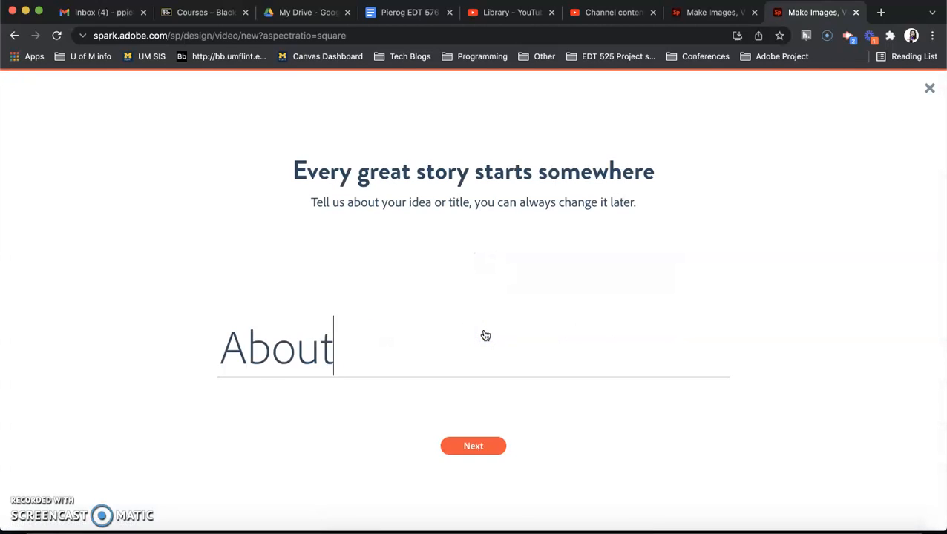
text( Miss Pierog)
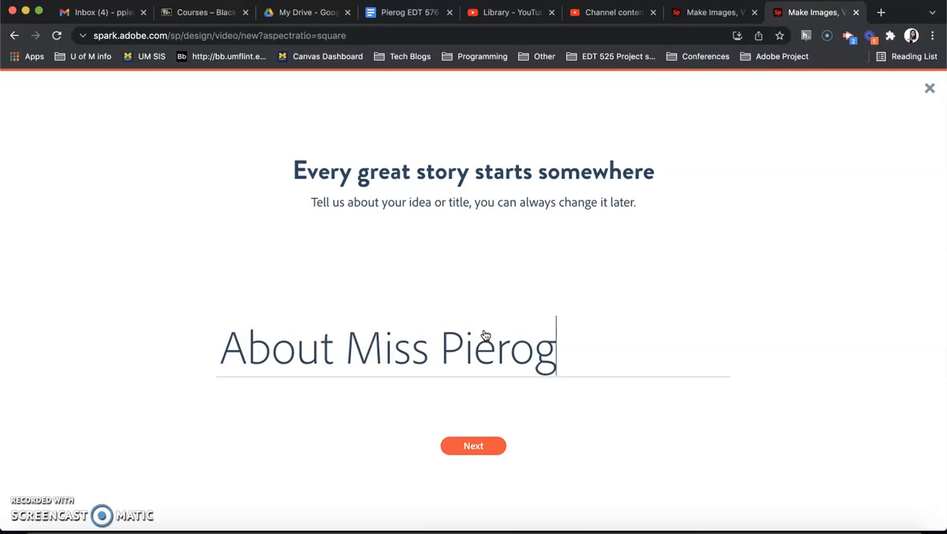
click(478, 445)
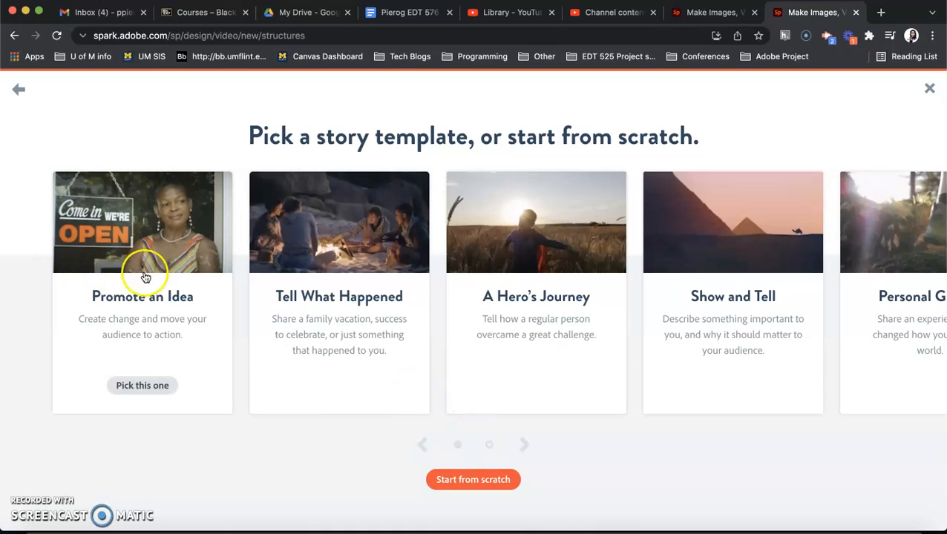
Look through both pages of story templates, from Promote an Idea to Make Up My Own, and glance at the other open video project.
click(524, 445)
click(527, 444)
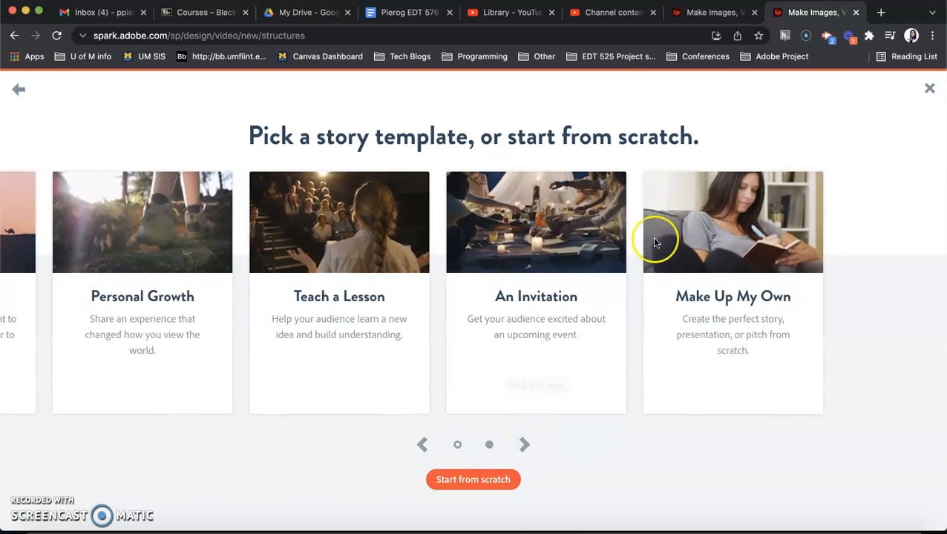
click(706, 15)
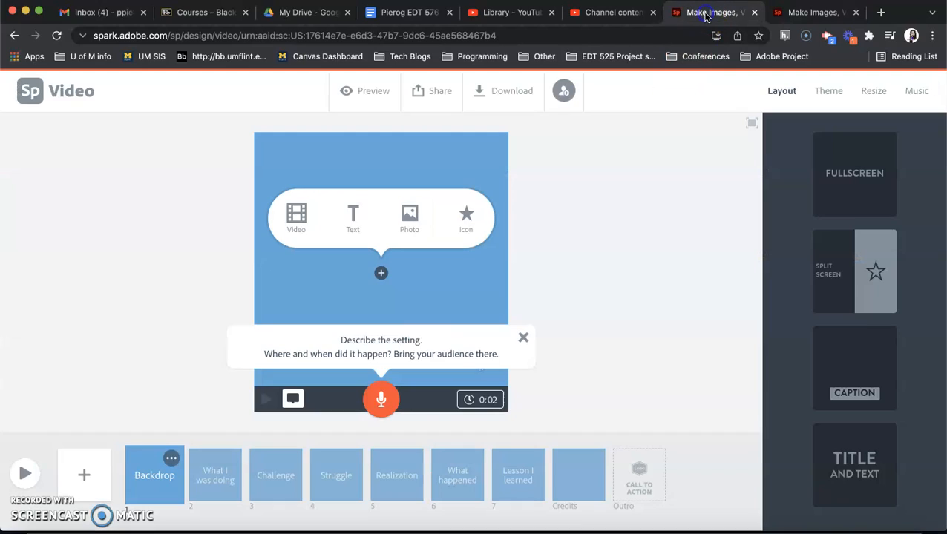
click(788, 12)
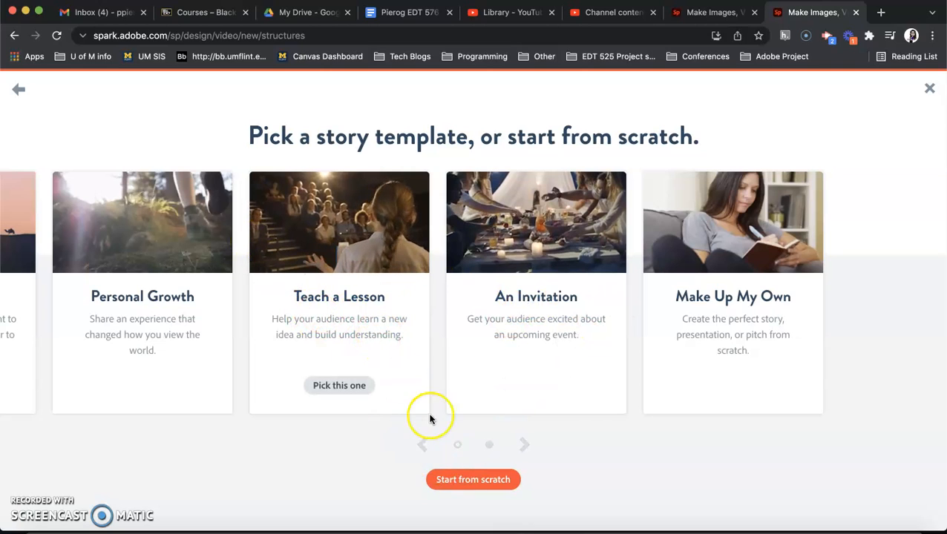
click(422, 448)
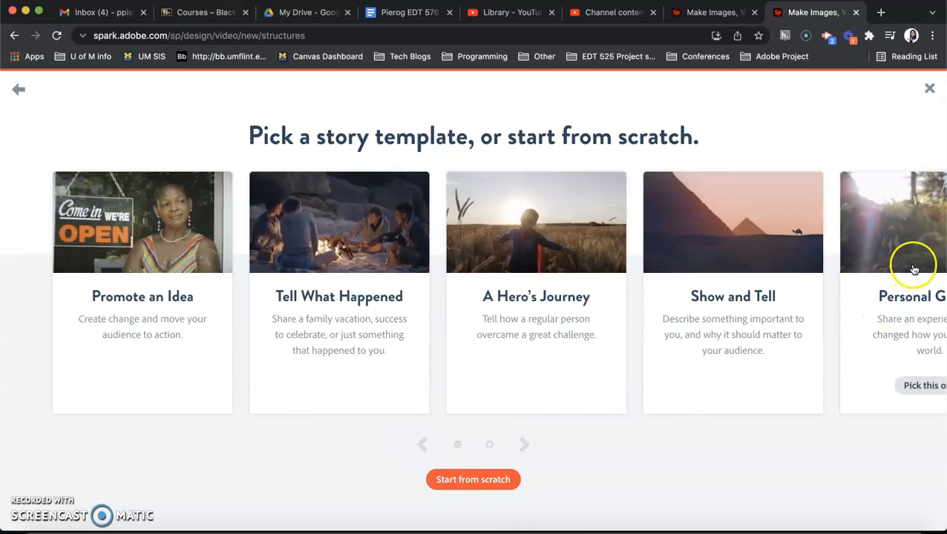
click(523, 445)
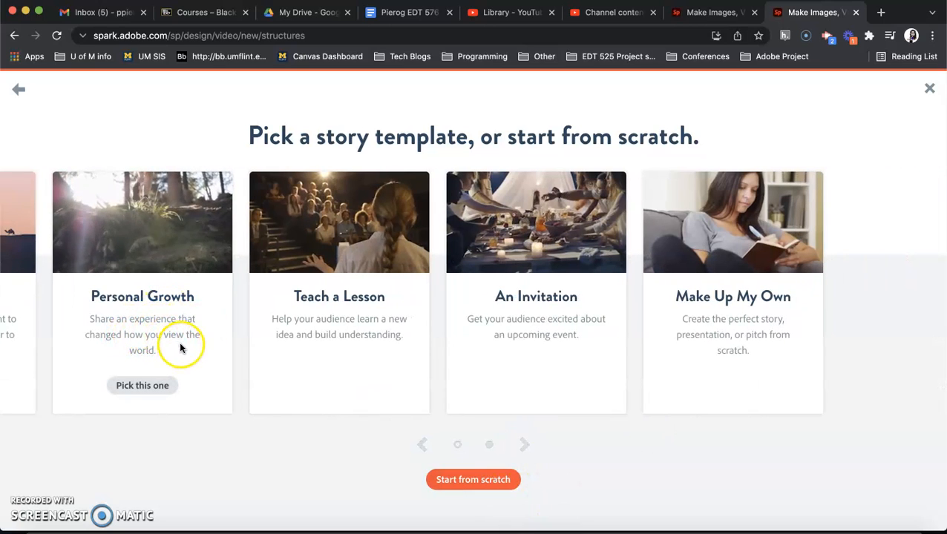
In the other open video project, examine the story prompts of slides 2 to 7, from What I was doing to Lesson I learned.
click(711, 15)
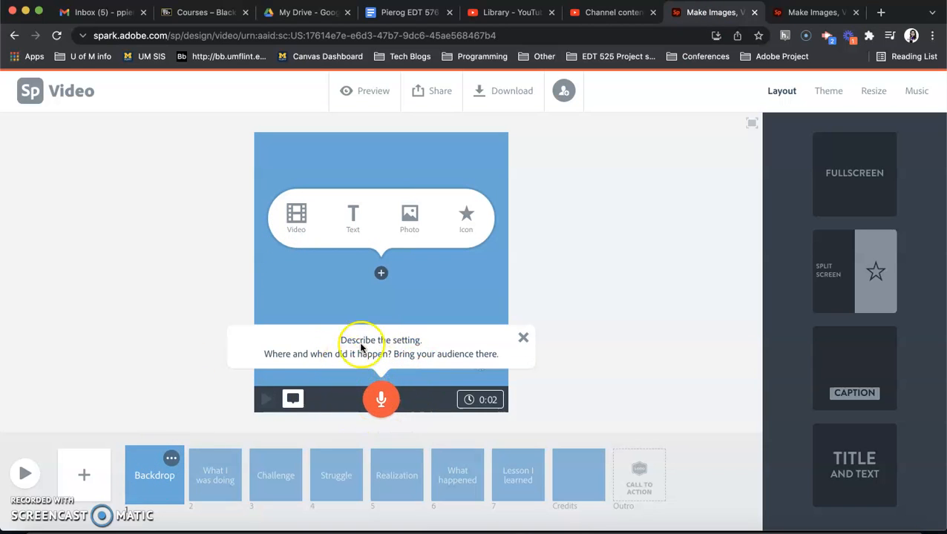
click(215, 477)
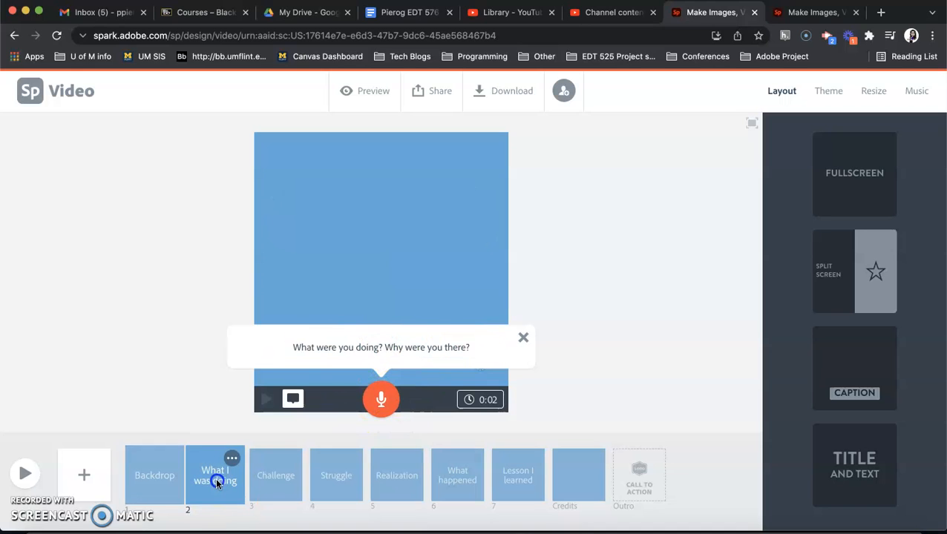
click(265, 474)
click(319, 473)
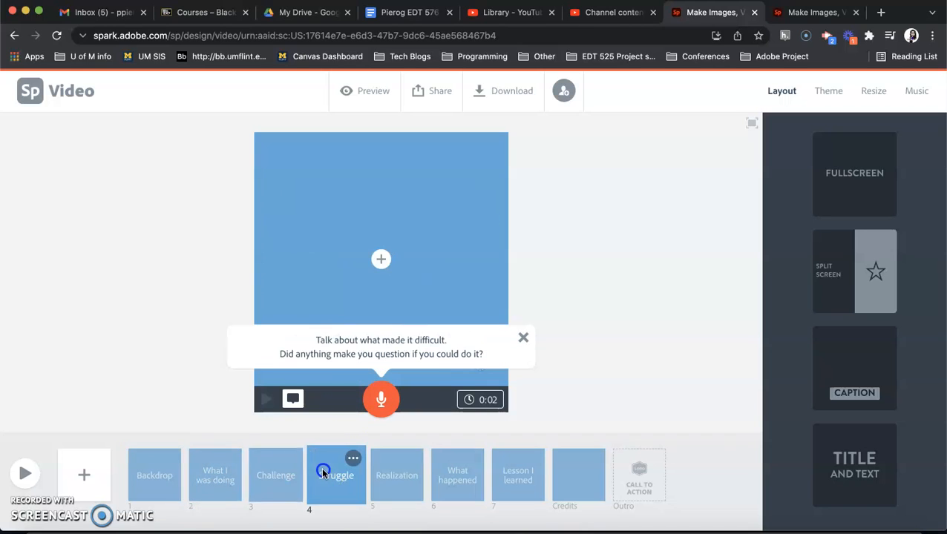
click(388, 466)
click(468, 475)
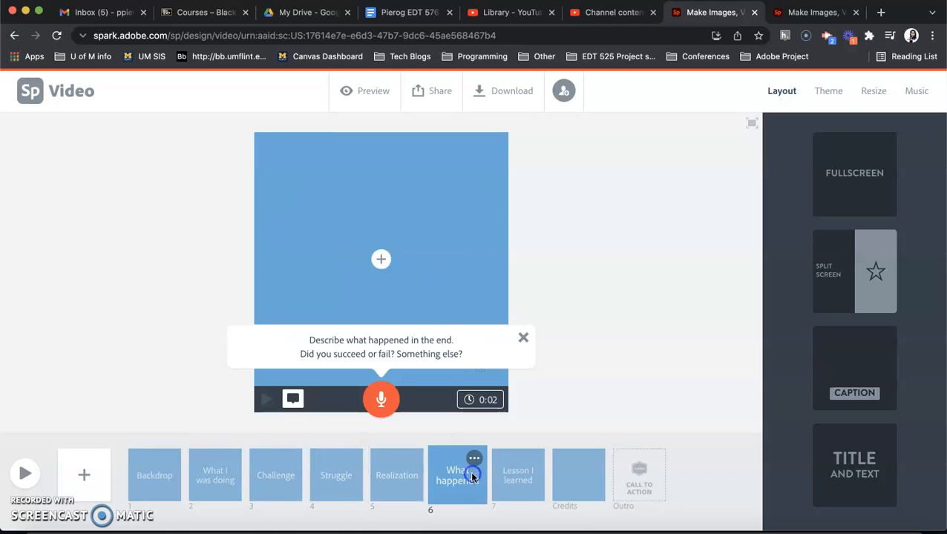
click(536, 469)
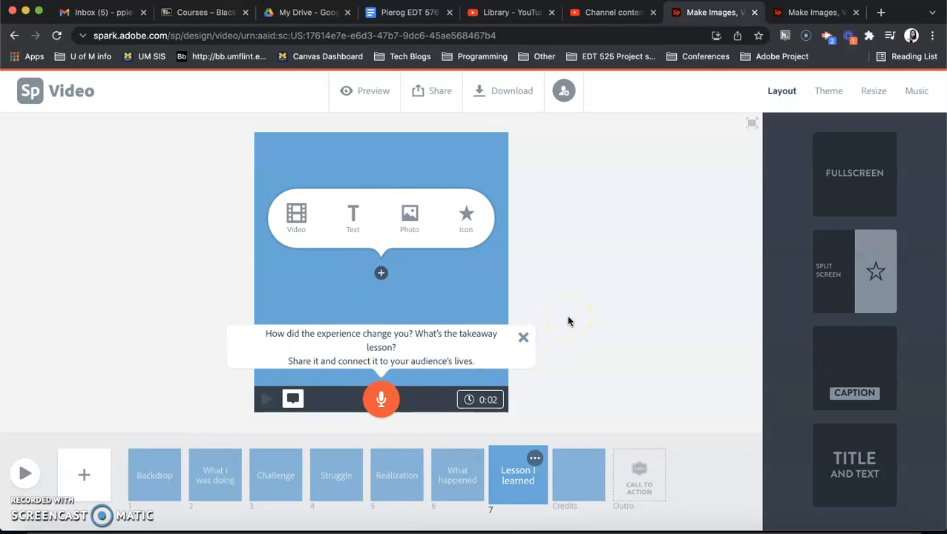
Return to the new video, choose the Make Up My Own story template and dismiss the welcome tutorial.
click(817, 17)
mouse_move(788, 268)
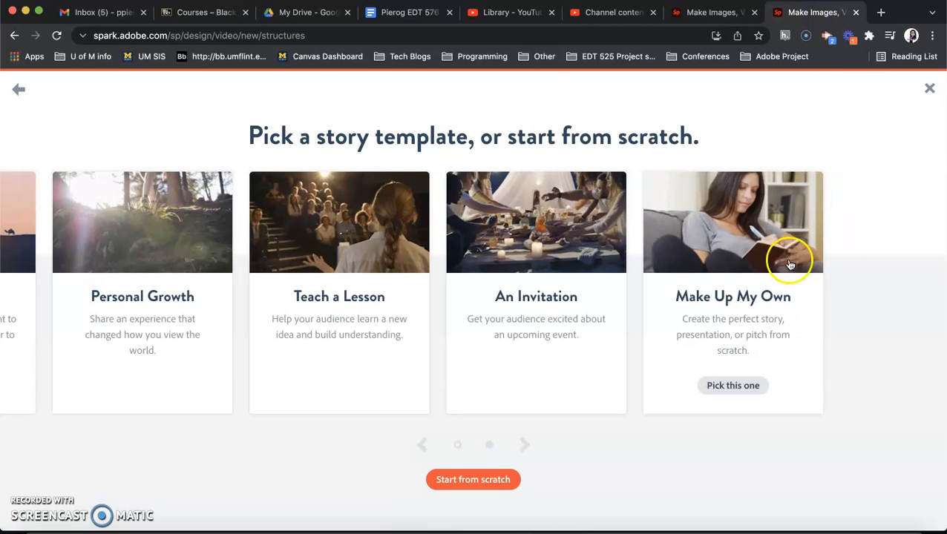
click(734, 250)
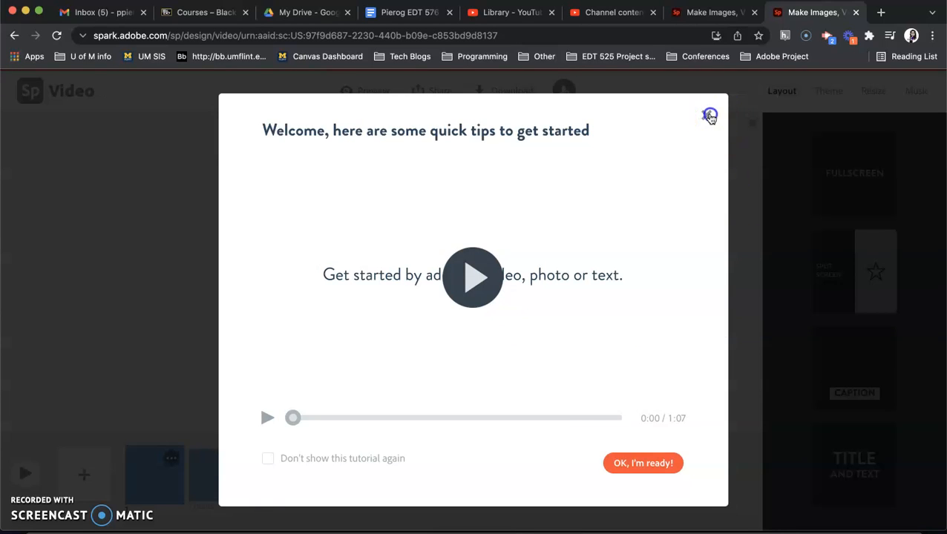
click(709, 116)
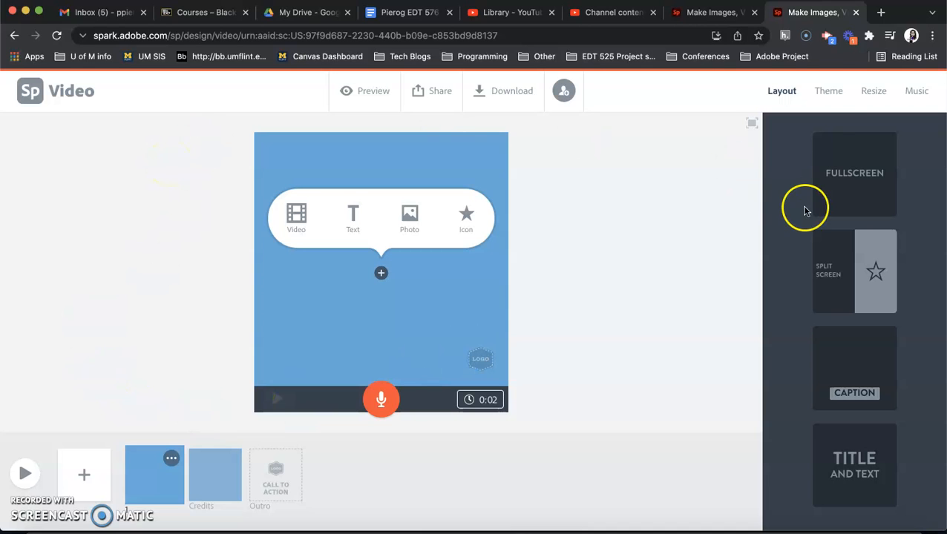
Look over the layout options and the available video themes down to Grace, dismissing the video style tip.
scroll(898, 416, down, 1)
scroll(896, 411, up, 1)
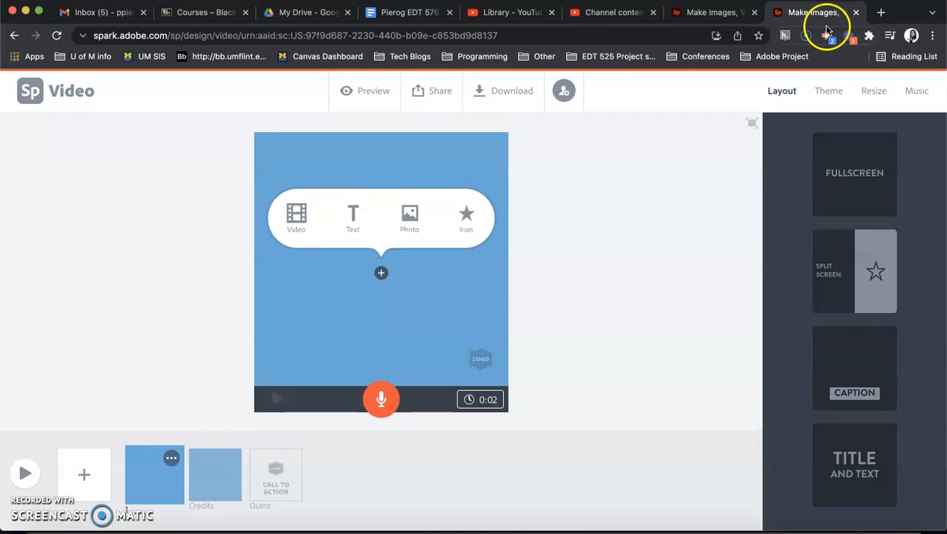
click(828, 89)
scroll(888, 225, down, 1)
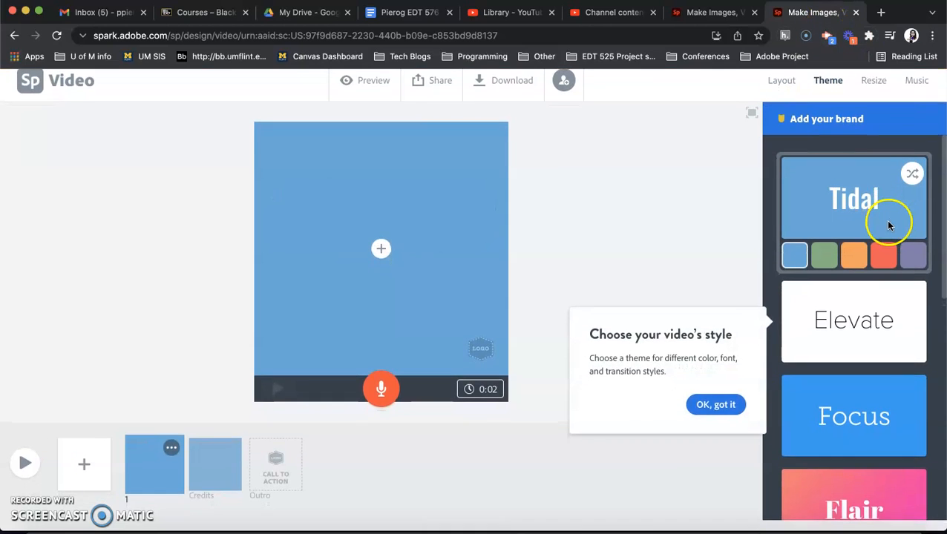
scroll(887, 375, down, 1)
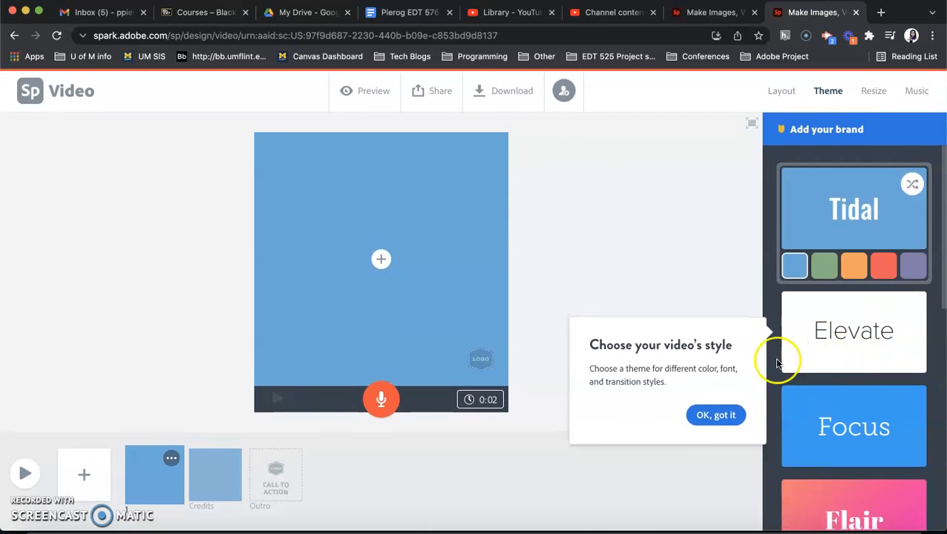
click(715, 415)
scroll(864, 342, down, 10)
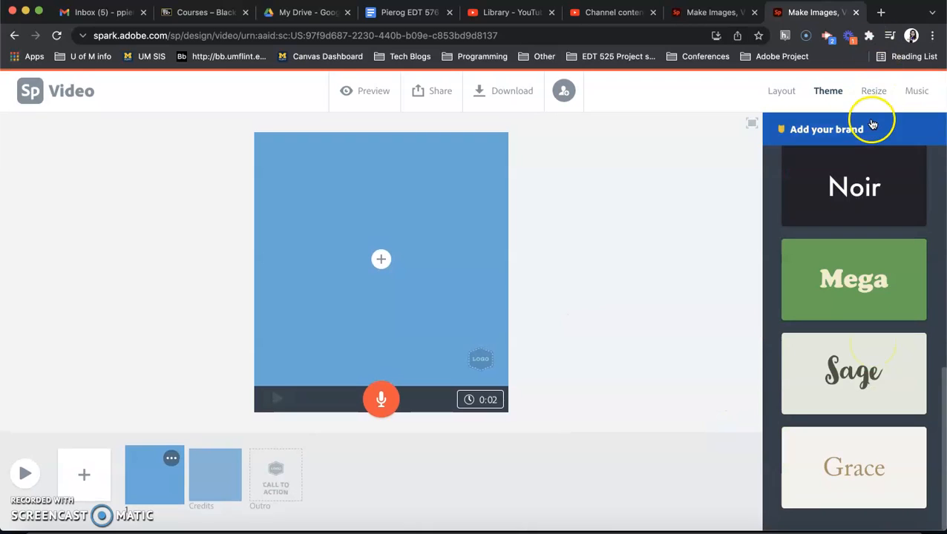
Resize the video from square to the Widescreen format.
click(872, 90)
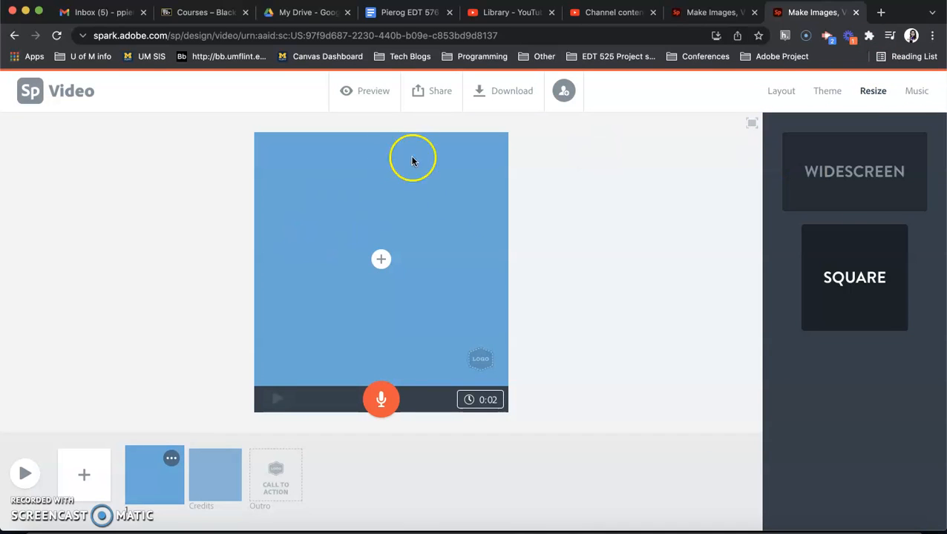
click(893, 142)
click(859, 205)
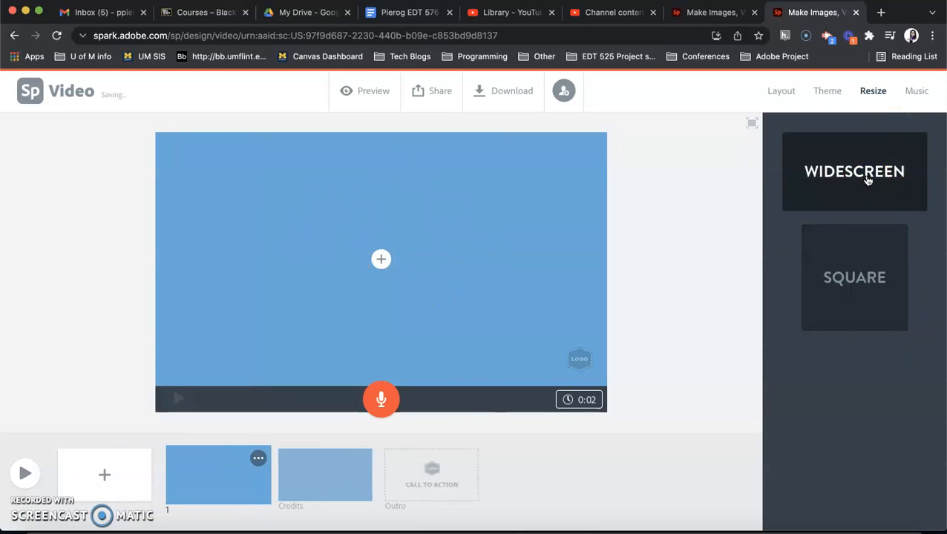
Review the list of video themes again, including the Tidal theme and its colour variations.
click(823, 103)
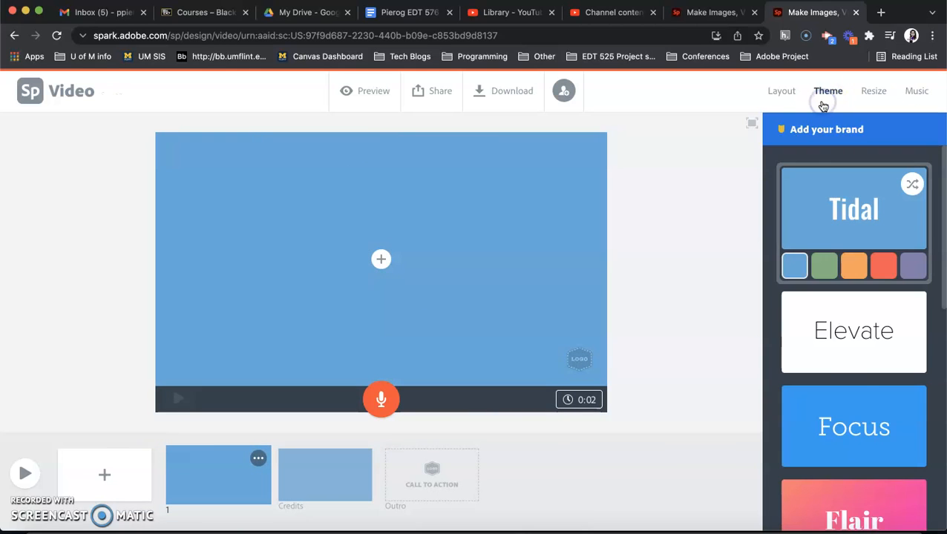
scroll(860, 444, down, 10)
scroll(862, 444, up, 10)
click(815, 420)
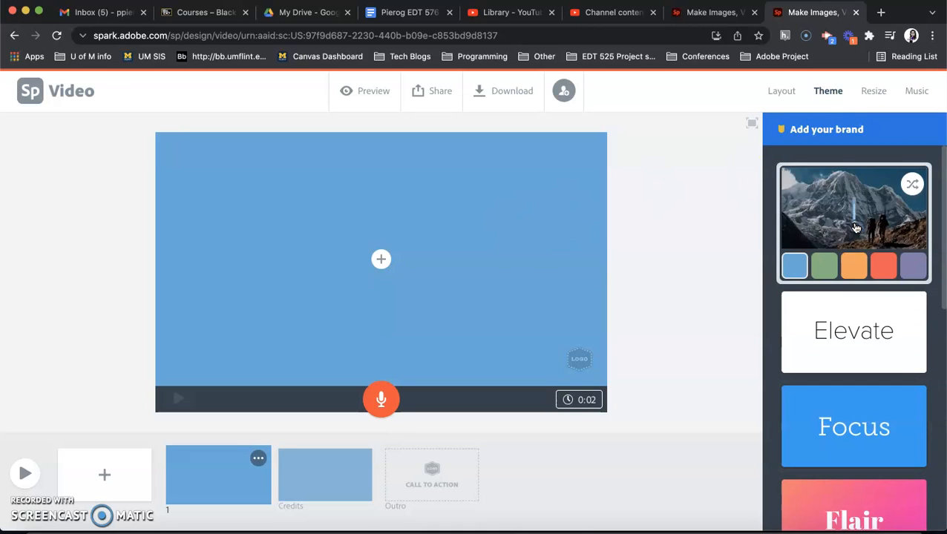
Apply the Fullscreen layout to the first slide.
click(788, 90)
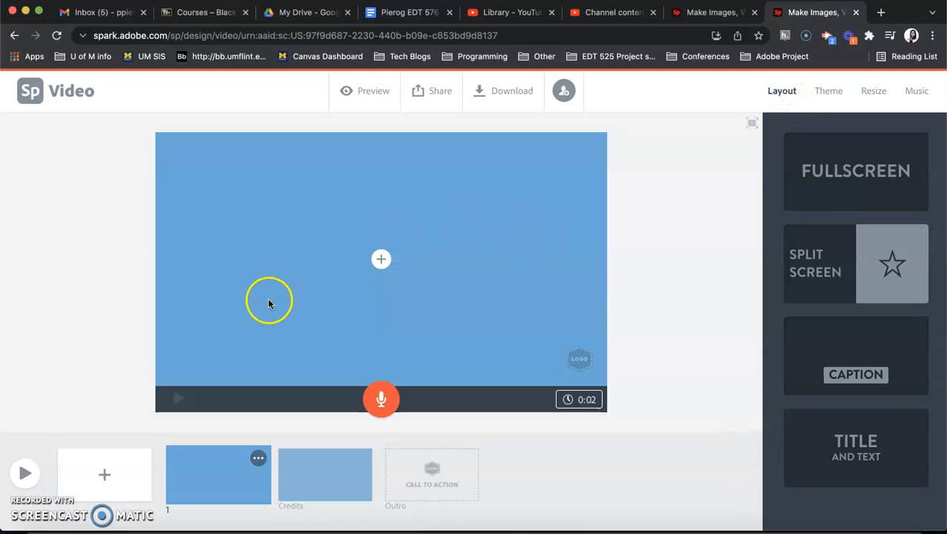
click(896, 146)
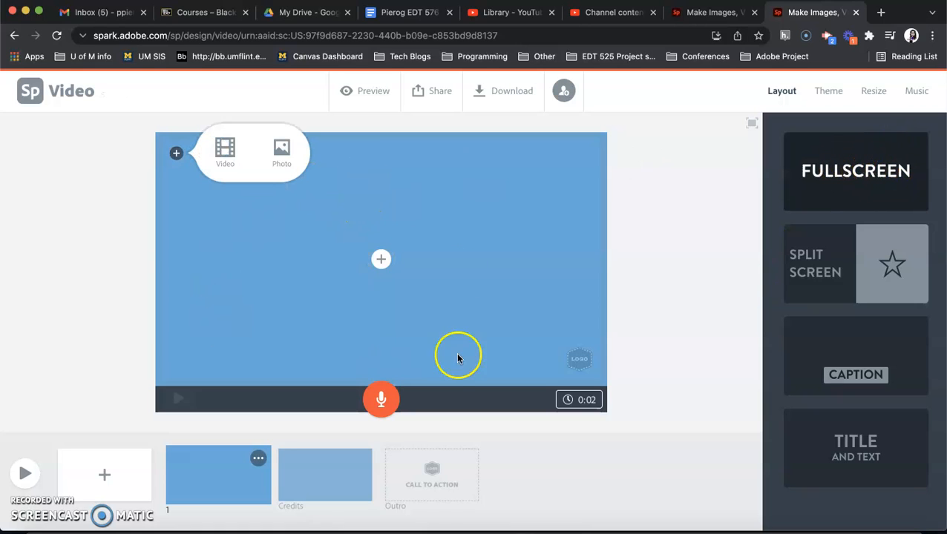
Apply the Title and Text layout to the first slide and enter a title of "About" plus the teacher's name, dismissing the text tip.
click(857, 439)
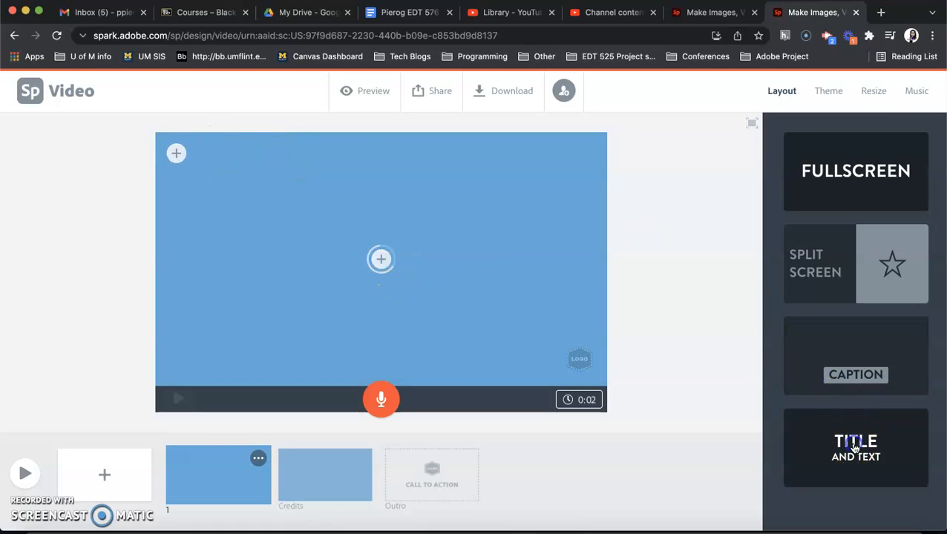
click(382, 243)
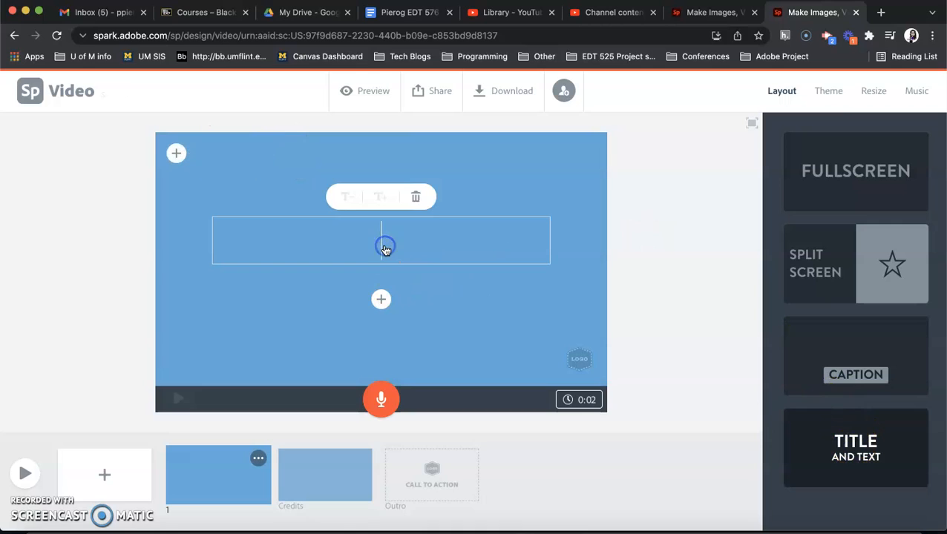
text(About Ms. Pie)
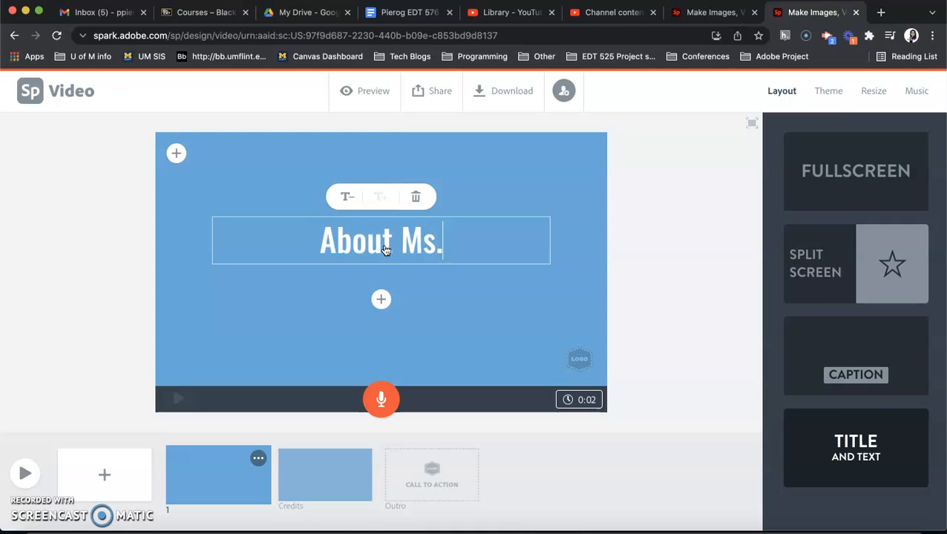
text(rog)
click(377, 304)
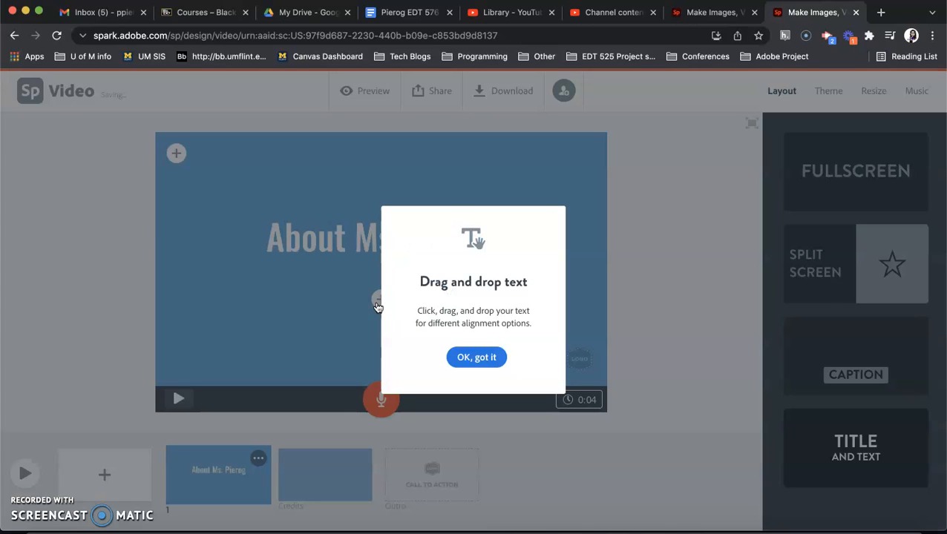
click(467, 361)
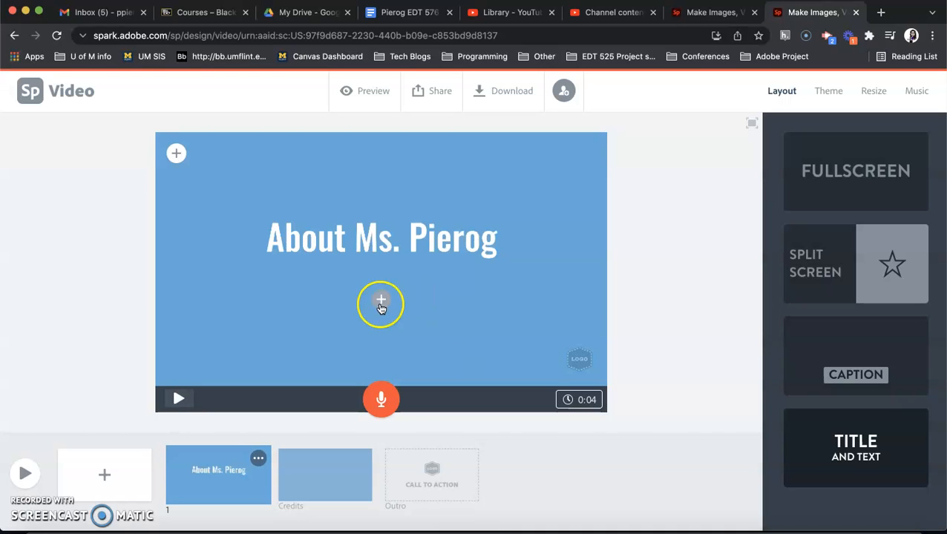
Add the subtitle "Videos about my life" below the title on the first slide.
click(381, 300)
text(Videos abo)
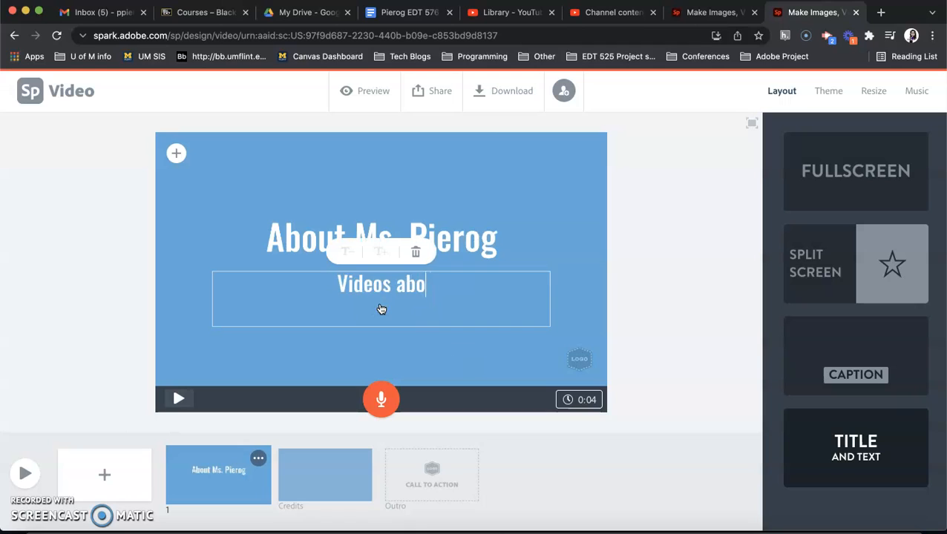
text(ut my life)
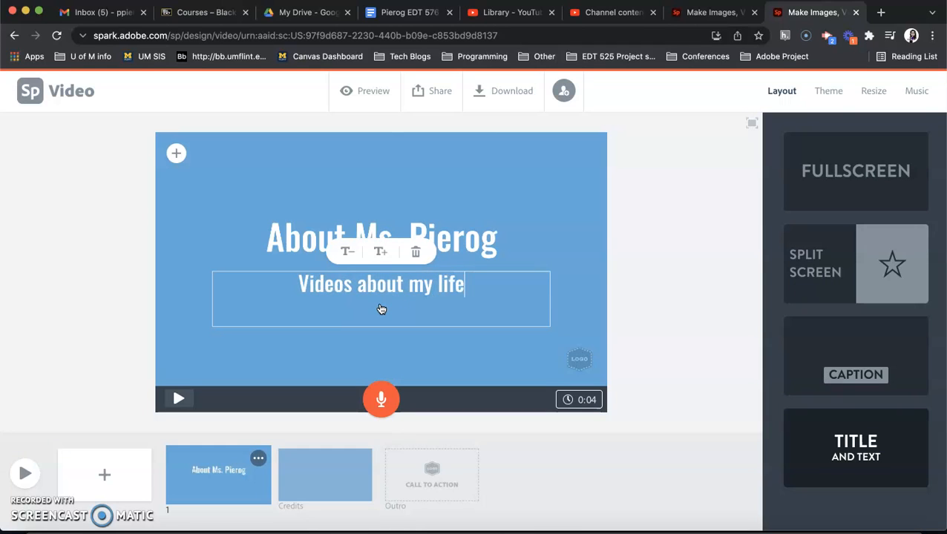
click(655, 296)
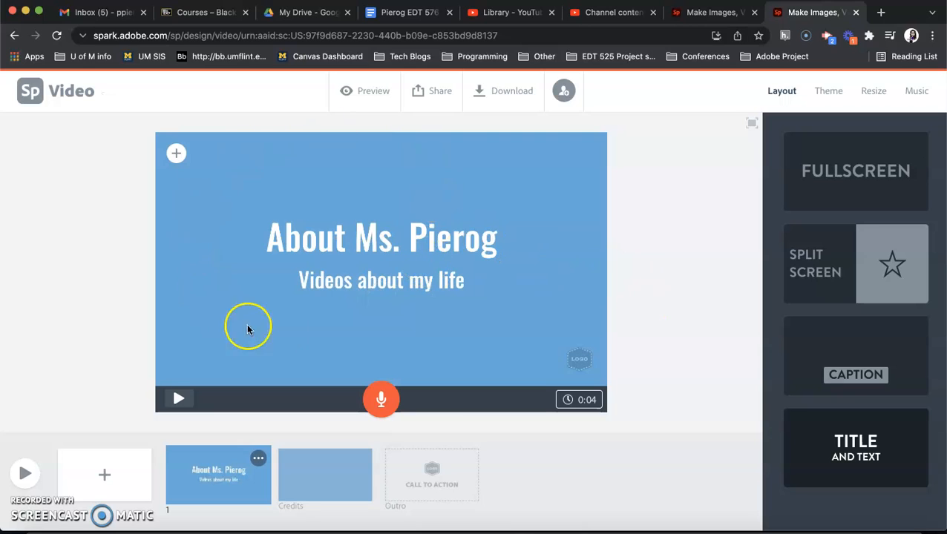
Add a second slide and load the 1DF69AD7 MP4 video into it from the Adobe Spark folder on the Desktop.
click(113, 481)
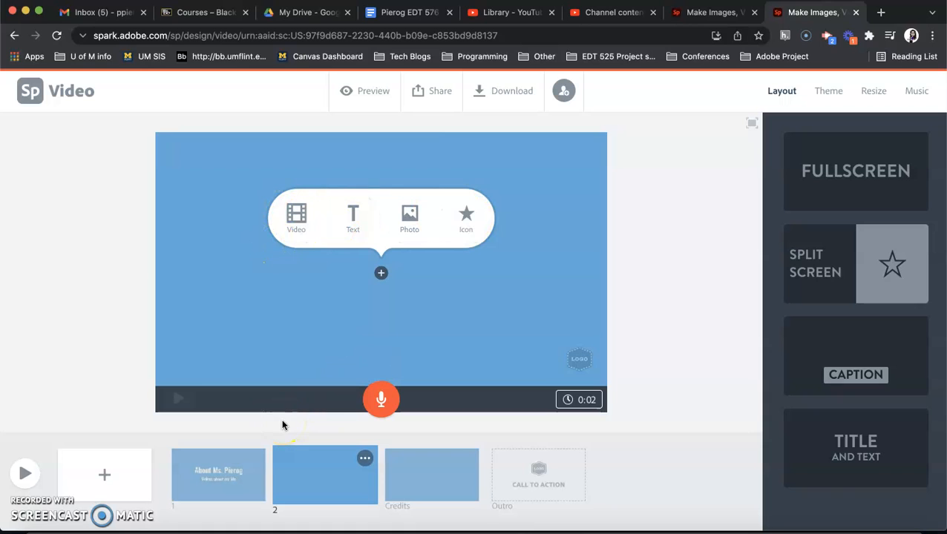
click(297, 215)
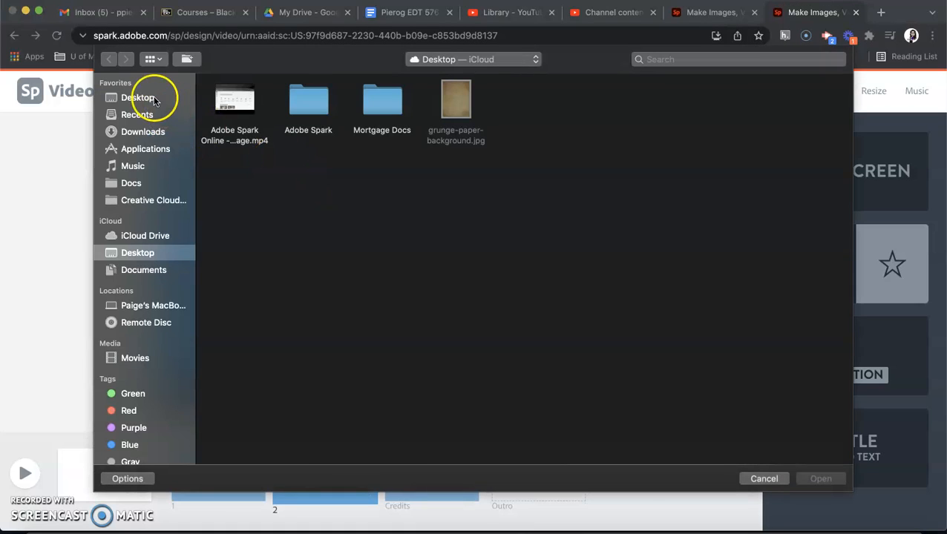
click(152, 99)
double_click(310, 97)
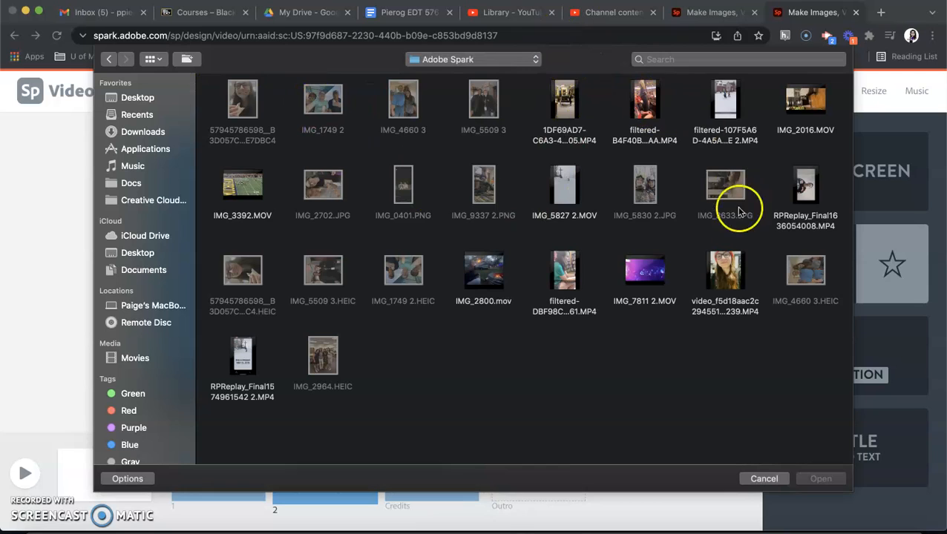
click(565, 100)
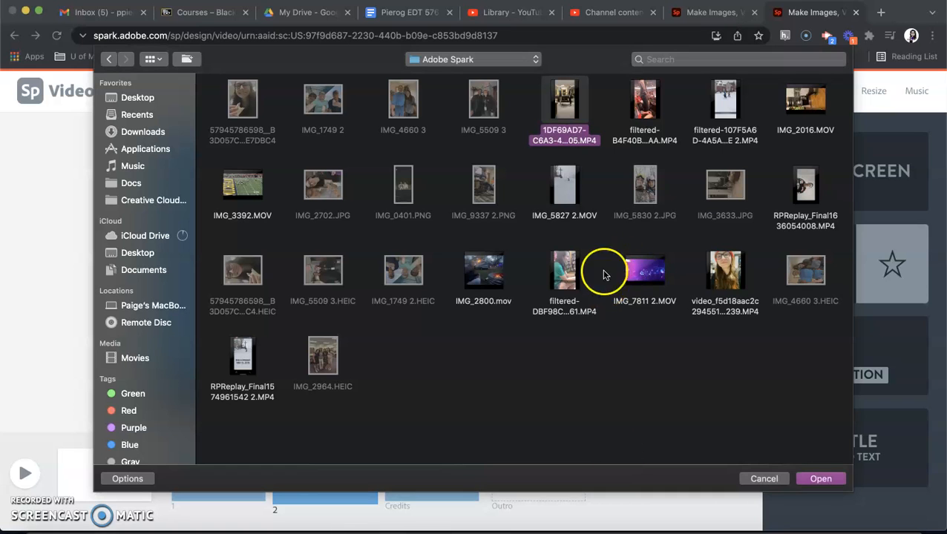
click(813, 482)
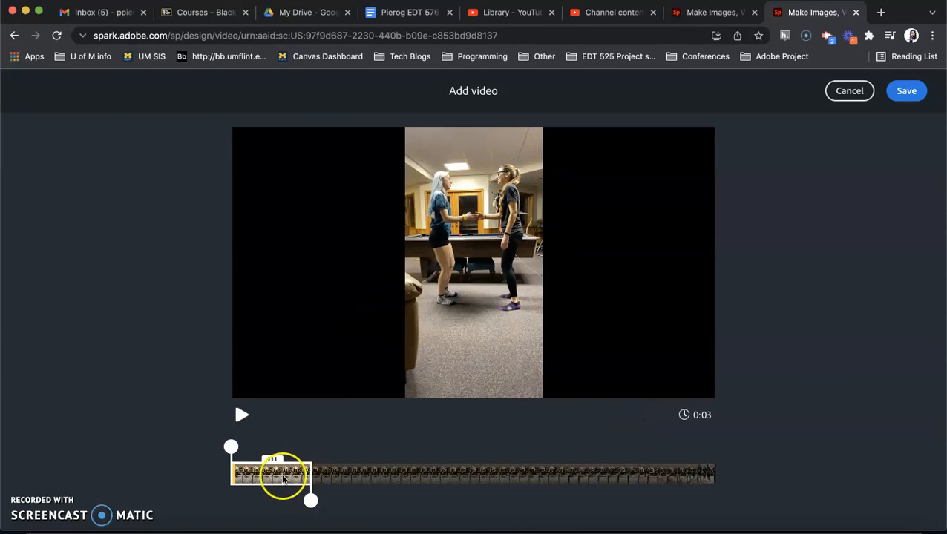
Trim the end of the added video so the clip lasts 15 seconds, preview it and save it to the slide.
drag(311, 501, 747, 487)
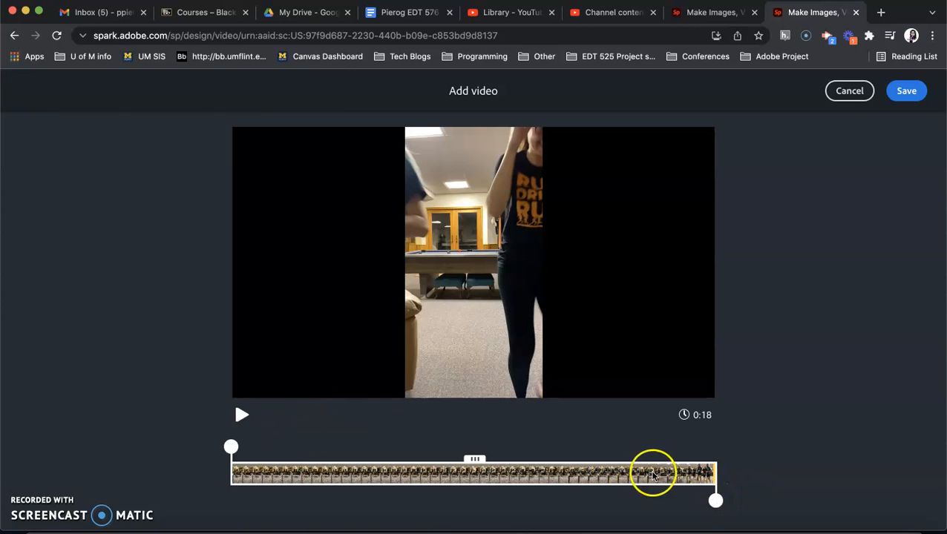
drag(716, 495, 634, 525)
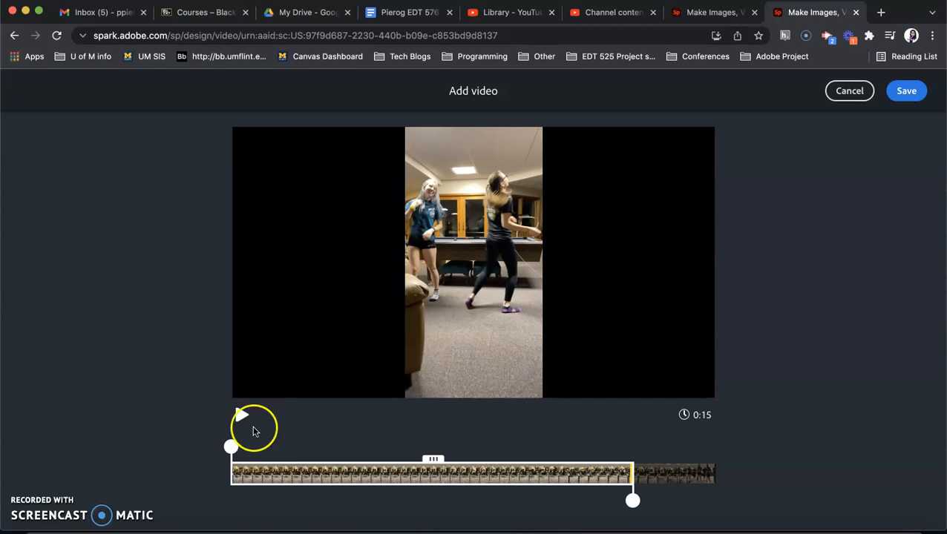
click(240, 418)
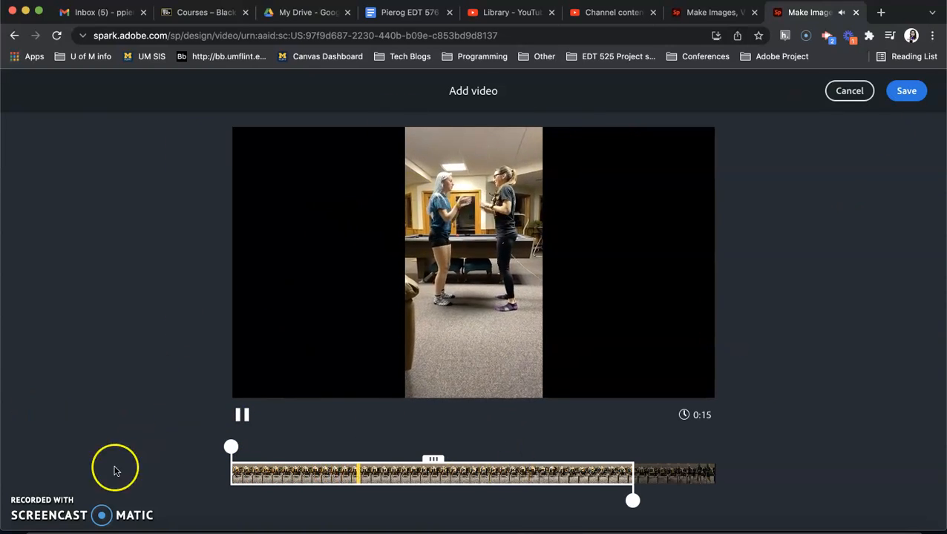
click(244, 420)
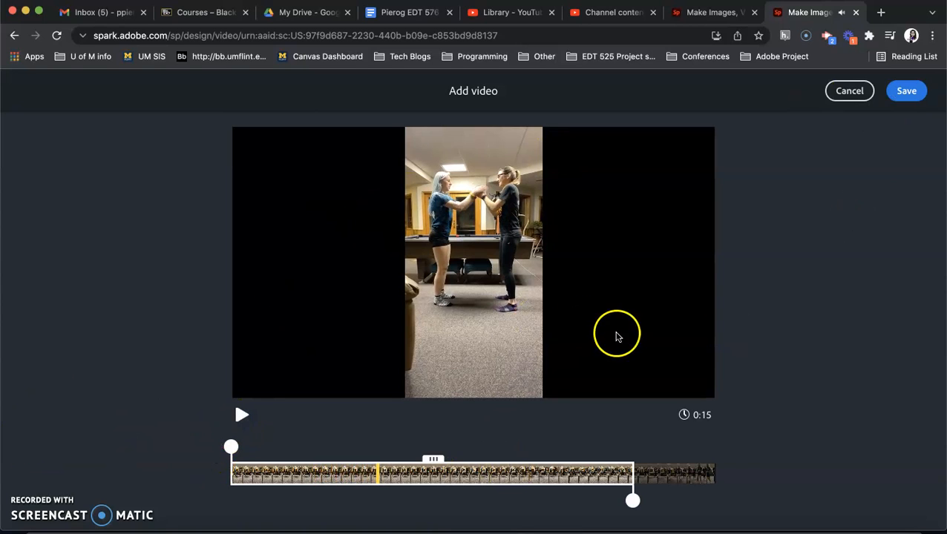
click(906, 92)
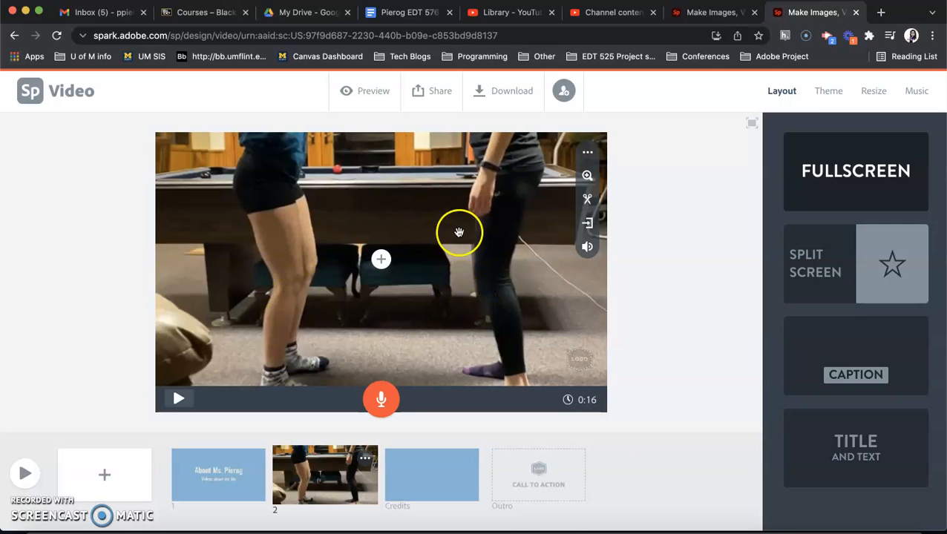
Zoom out the slide 2 video and shift it down so both people are framed from head to feet.
click(586, 176)
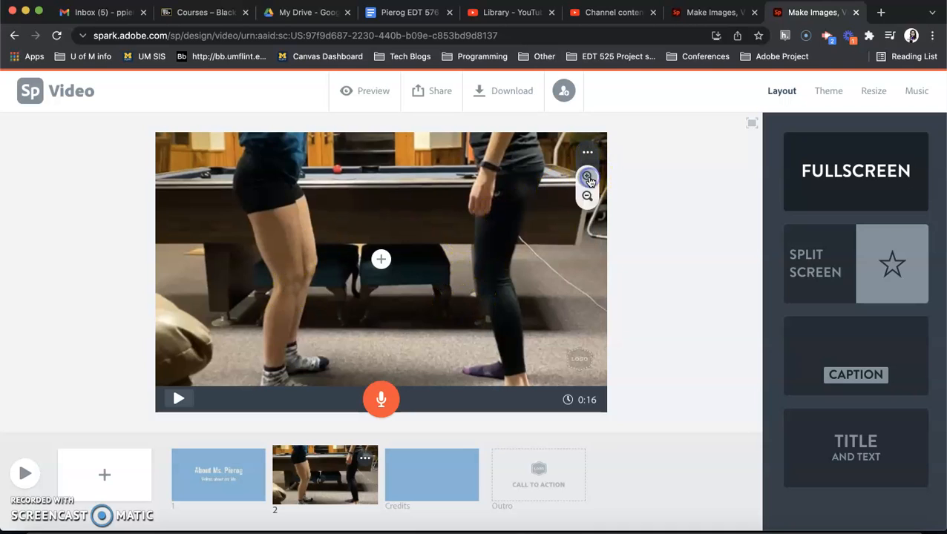
click(587, 201)
click(587, 201)
click(587, 201)
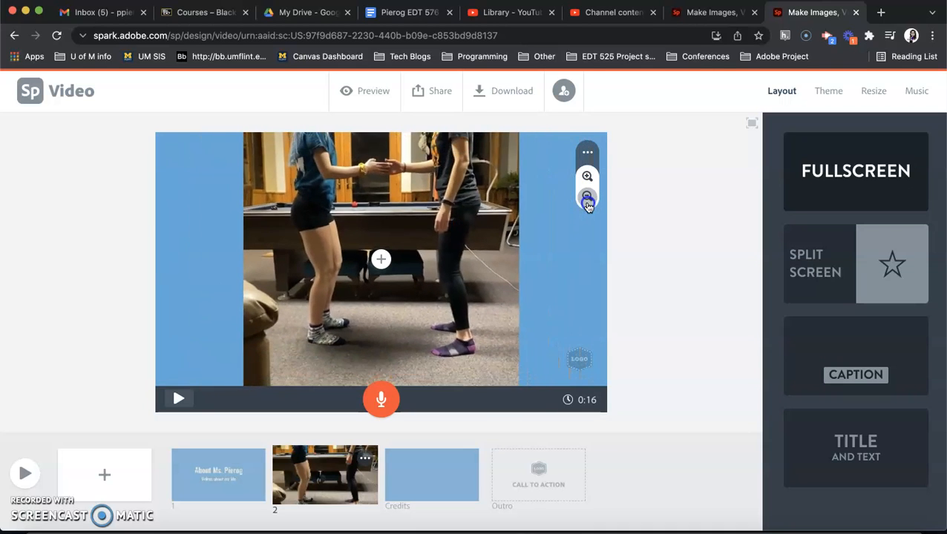
click(587, 201)
drag(484, 197, 481, 230)
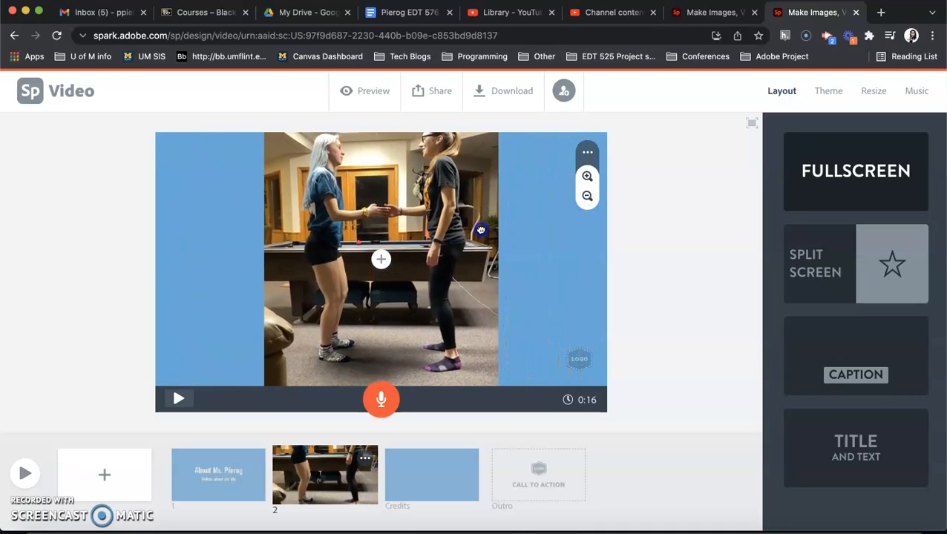
click(586, 196)
click(587, 195)
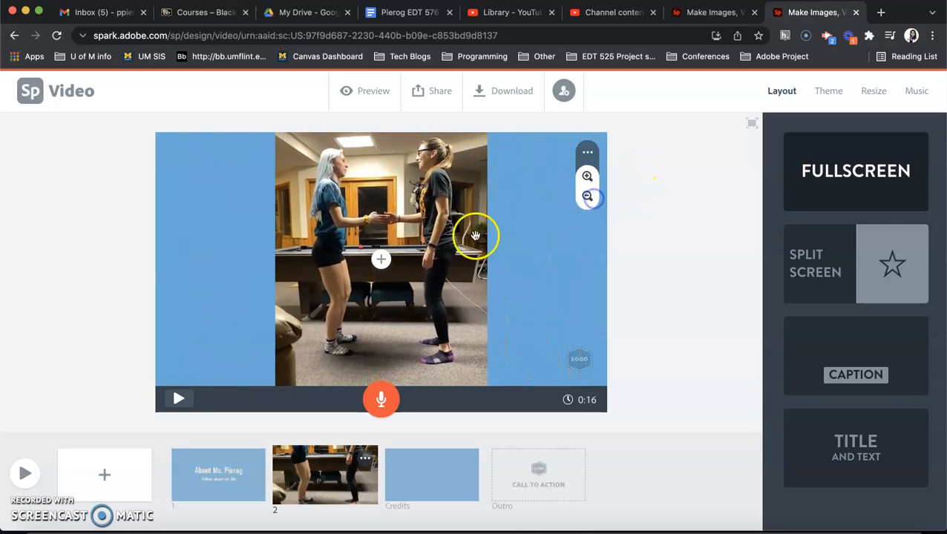
drag(471, 224, 470, 228)
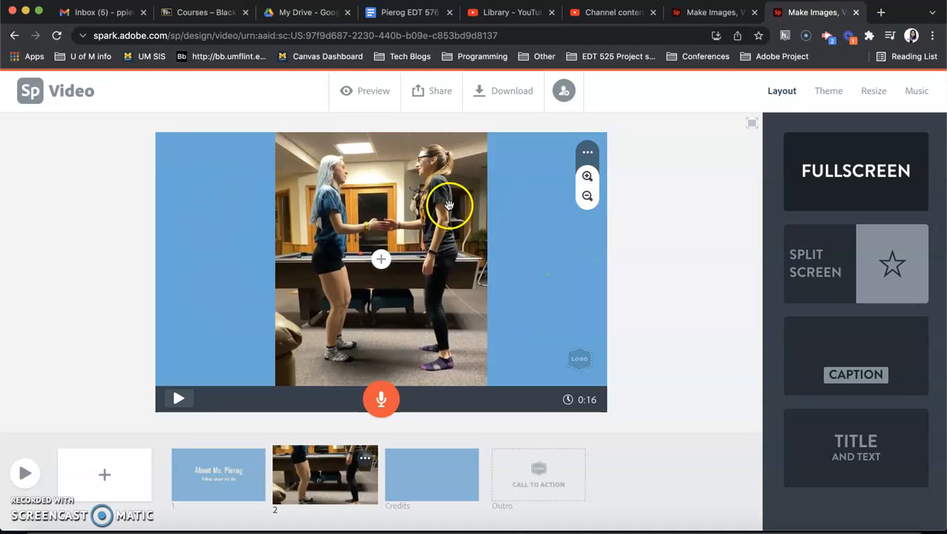
click(587, 153)
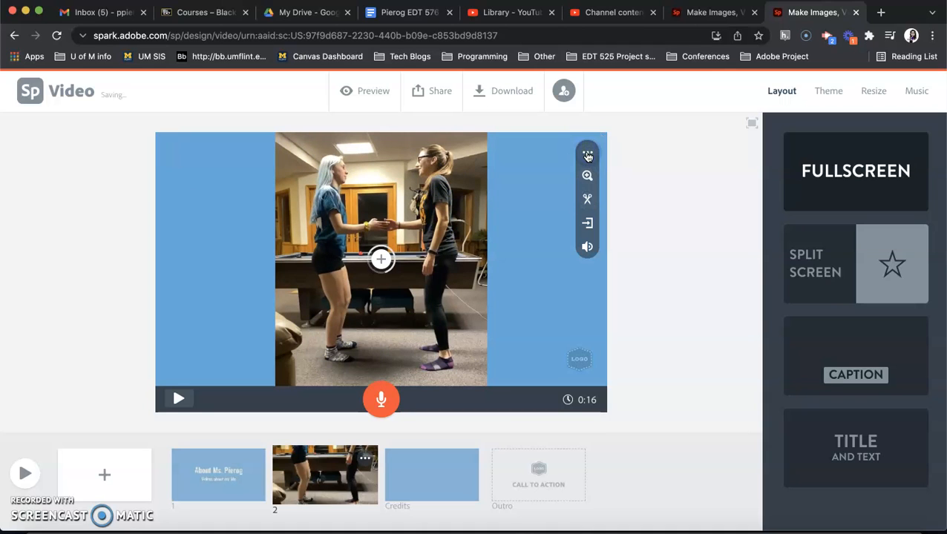
Check the Loud, Soft and Mute volume options for the slide 2 video.
click(587, 248)
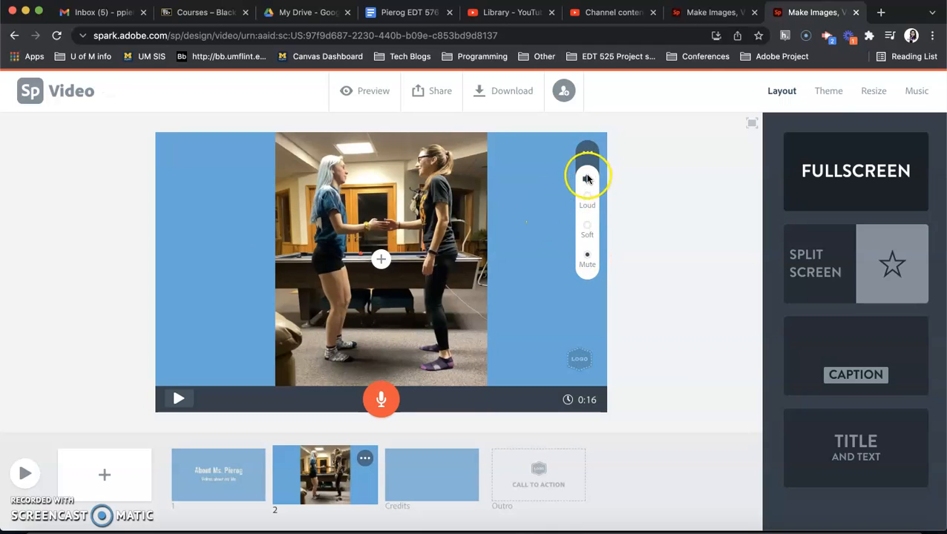
click(555, 236)
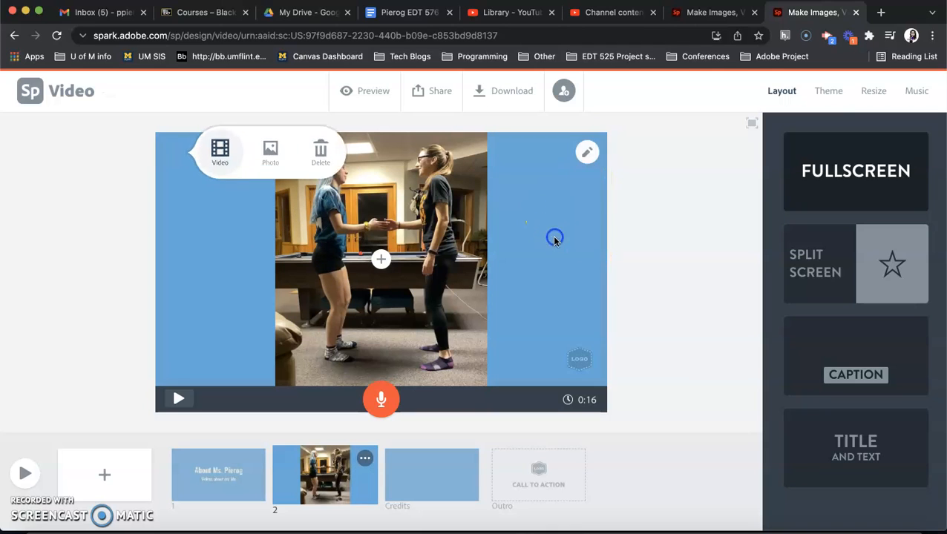
click(637, 269)
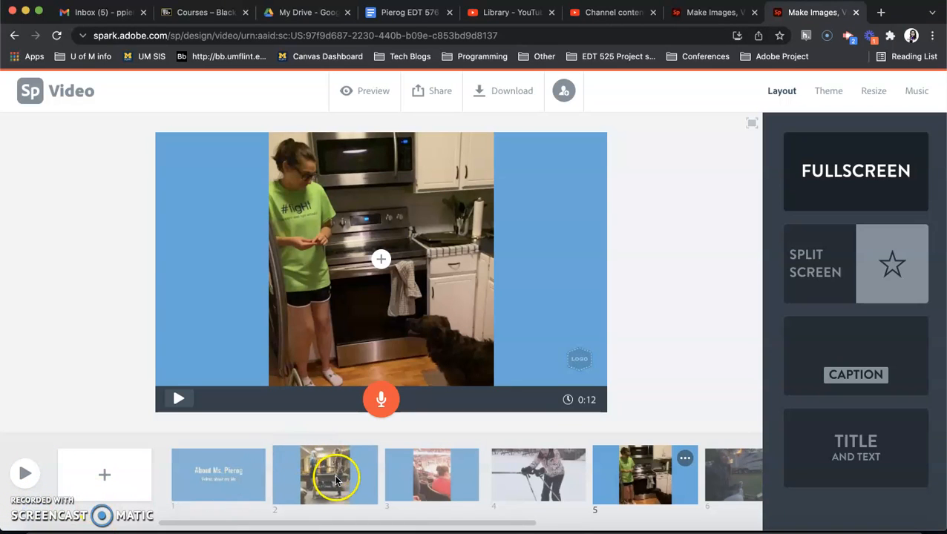
Review the sequence of slides from the title to the credits and play the slide 5 clip briefly.
scroll(431, 480, right, 5)
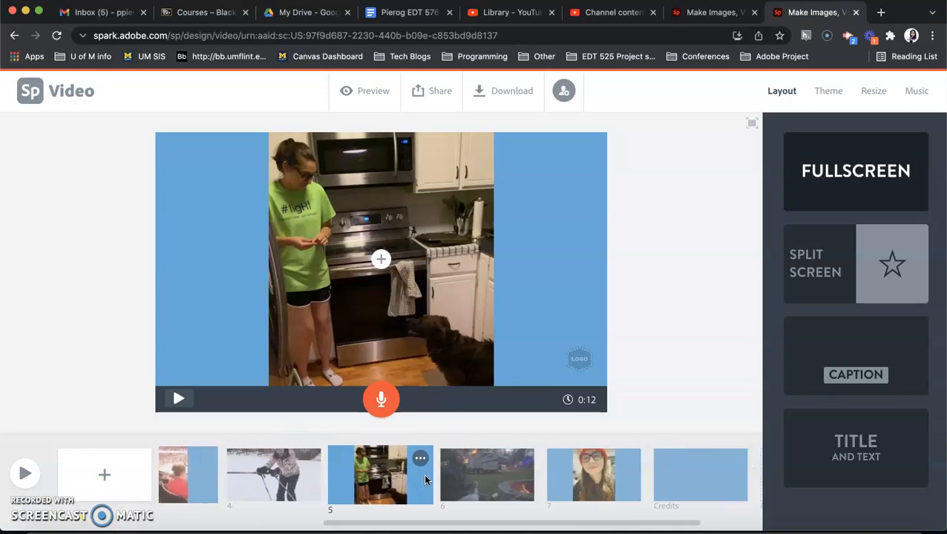
scroll(290, 495, left, 1)
scroll(290, 495, right, 1)
scroll(324, 463, left, 8)
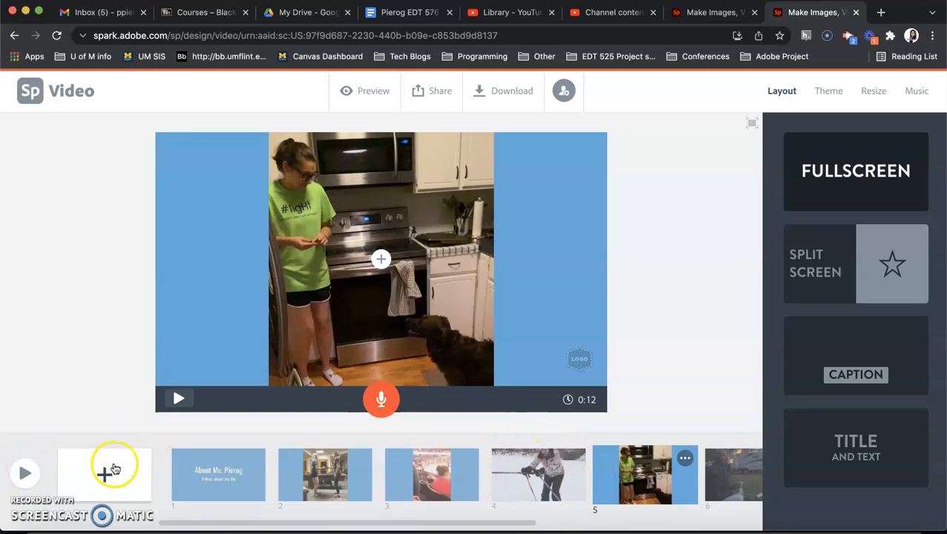
scroll(407, 482, right, 3)
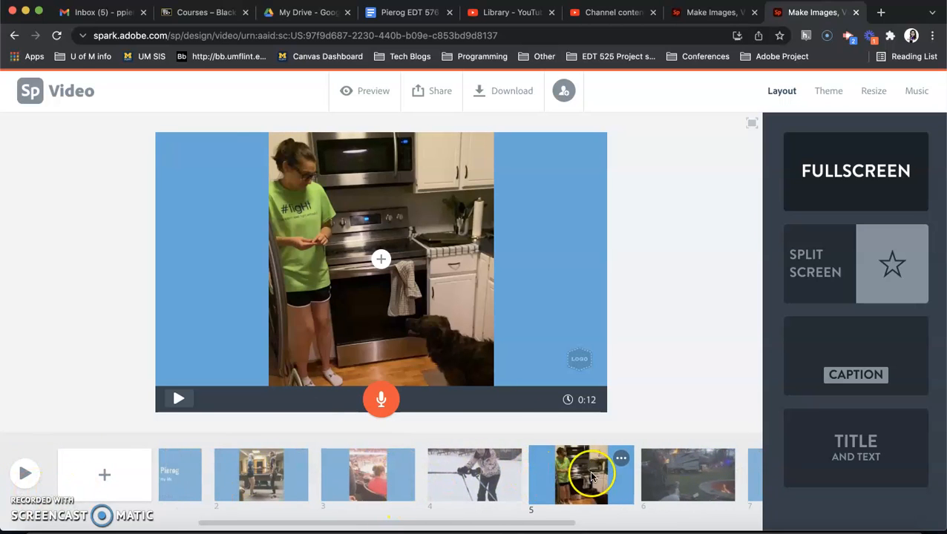
scroll(591, 477, left, 1)
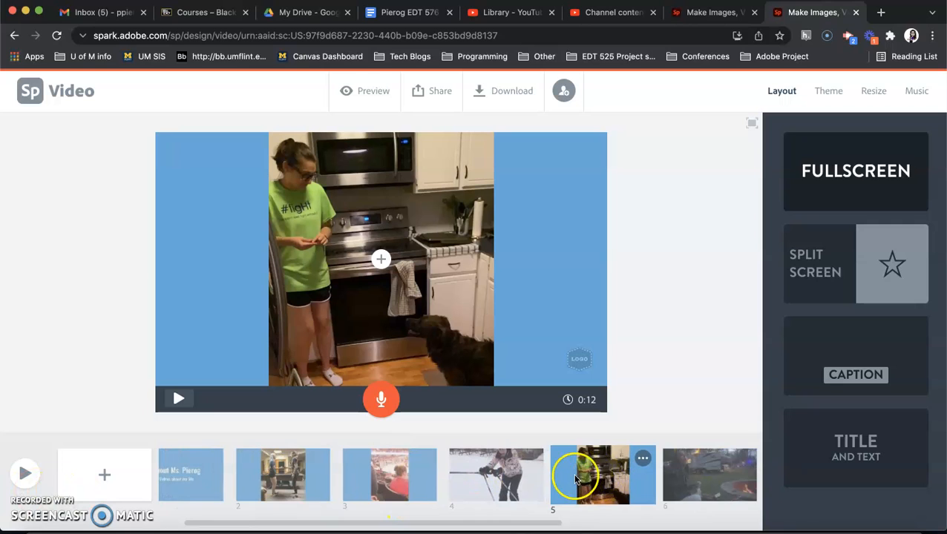
click(175, 401)
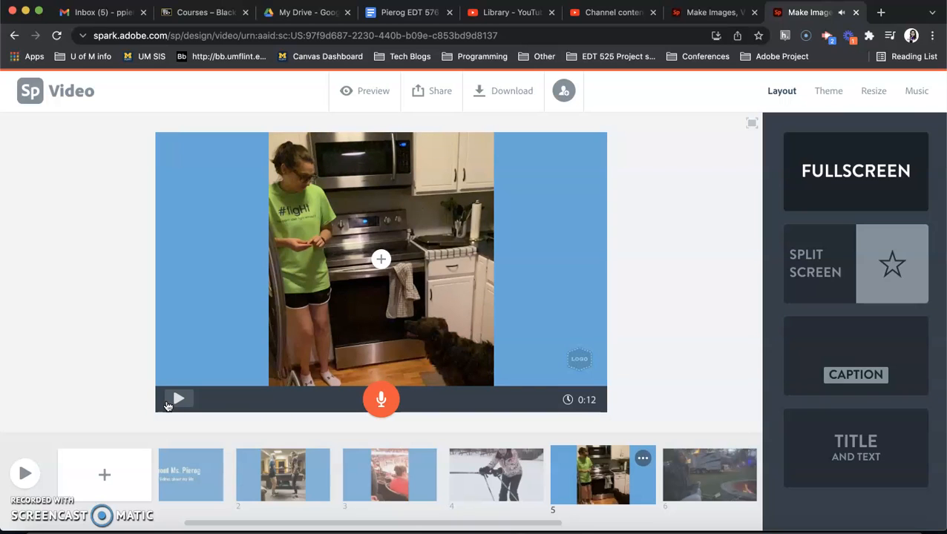
click(654, 429)
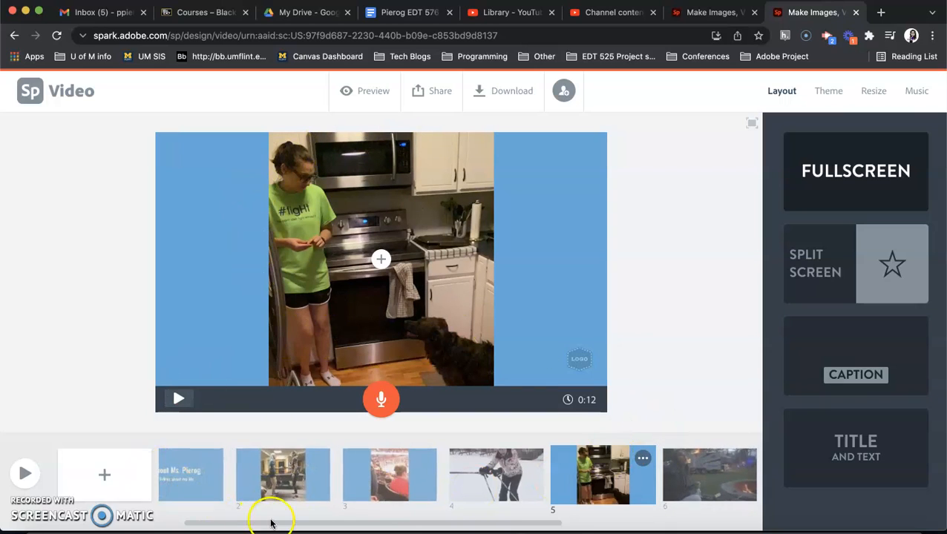
Delete slide 5 with the kitchen and dog video from the sequence and confirm the deletion.
drag(257, 521, 477, 447)
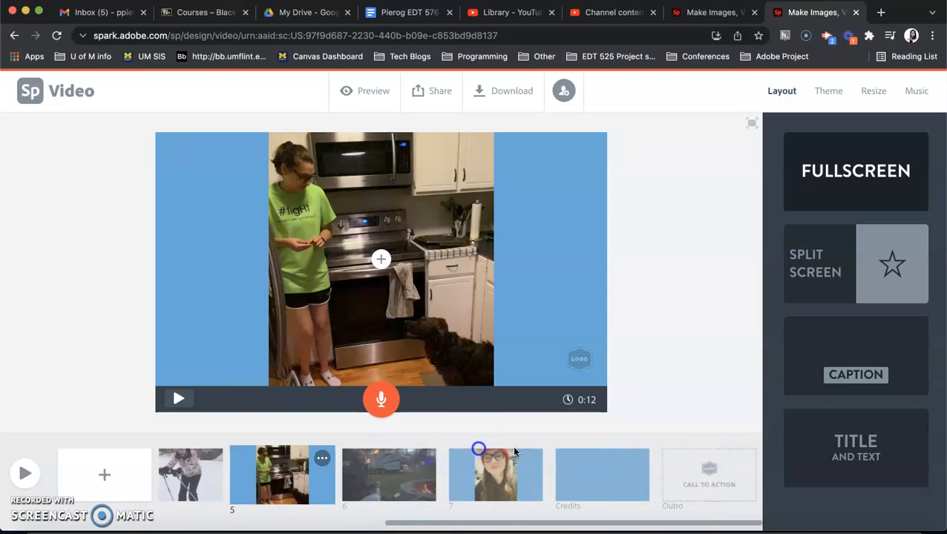
click(322, 460)
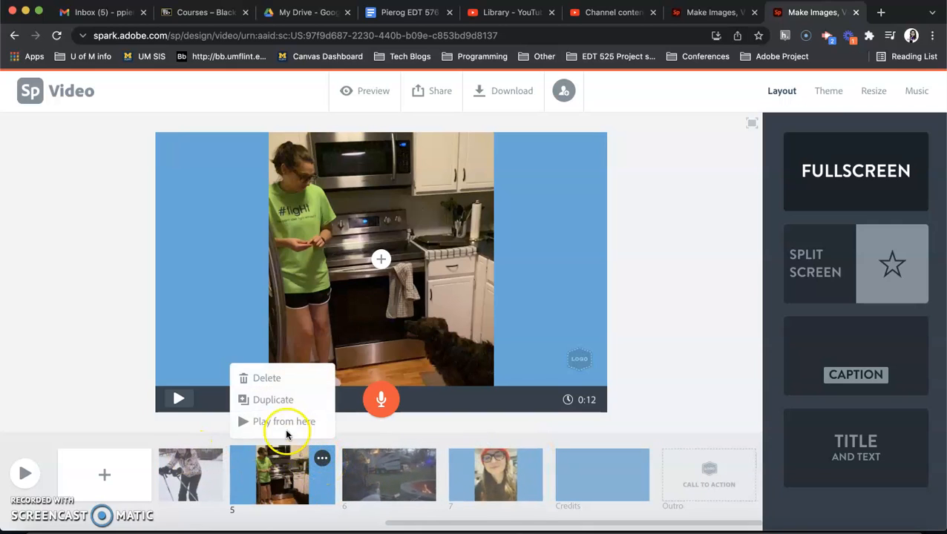
click(266, 378)
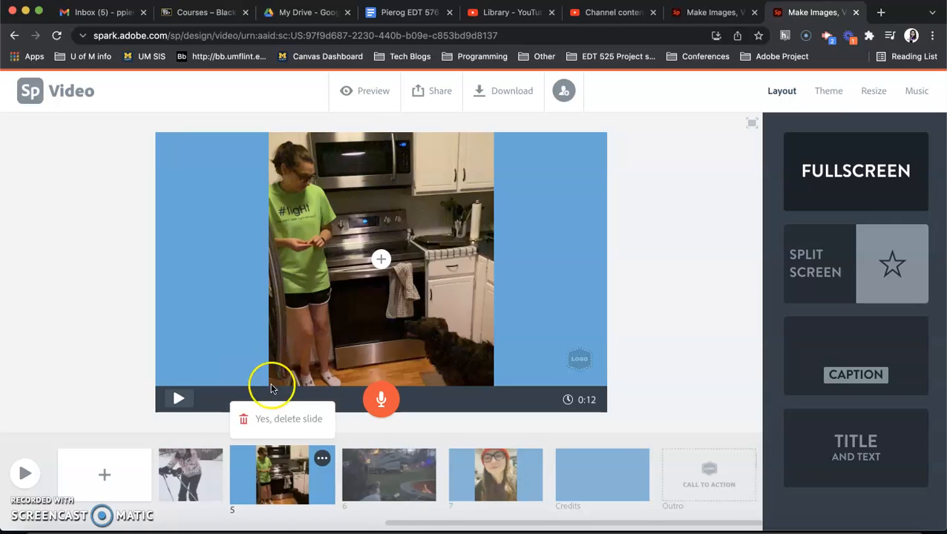
click(274, 418)
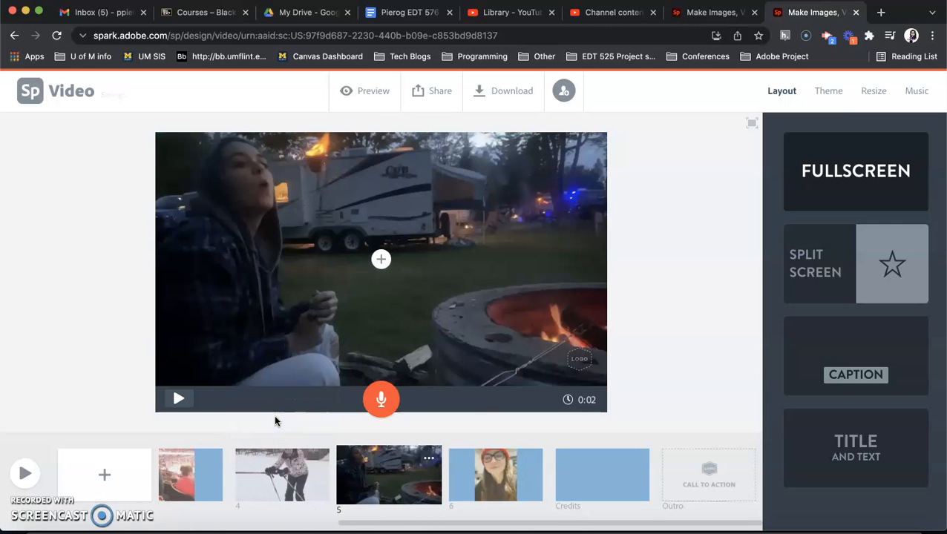
Apply the Noir theme to the whole video and choose its gray color variant.
scroll(306, 467, left, 5)
scroll(300, 470, right, 5)
scroll(300, 470, left, 5)
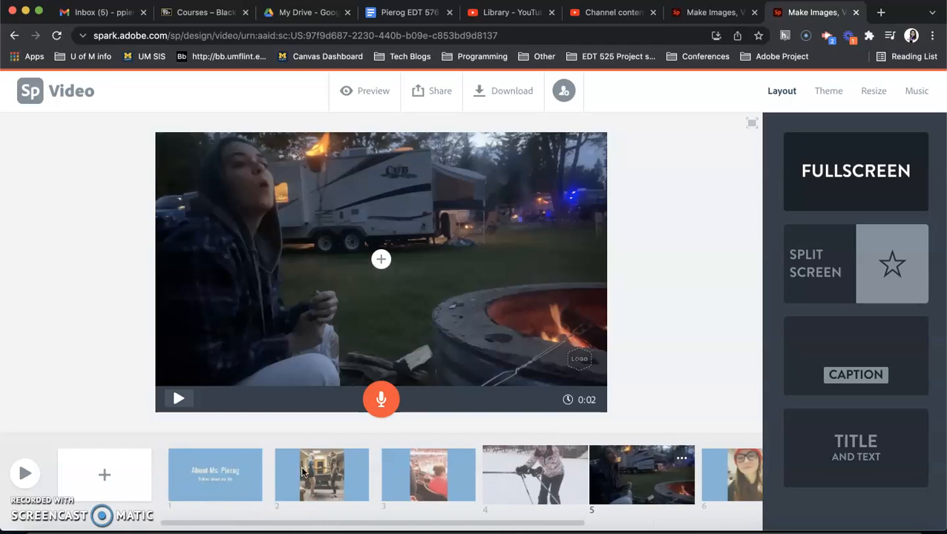
scroll(302, 469, right, 5)
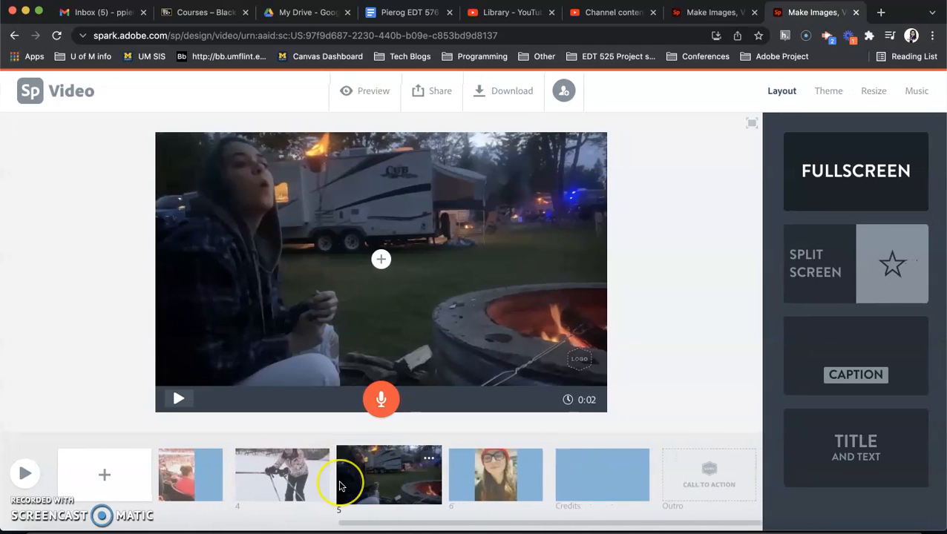
scroll(339, 479, left, 5)
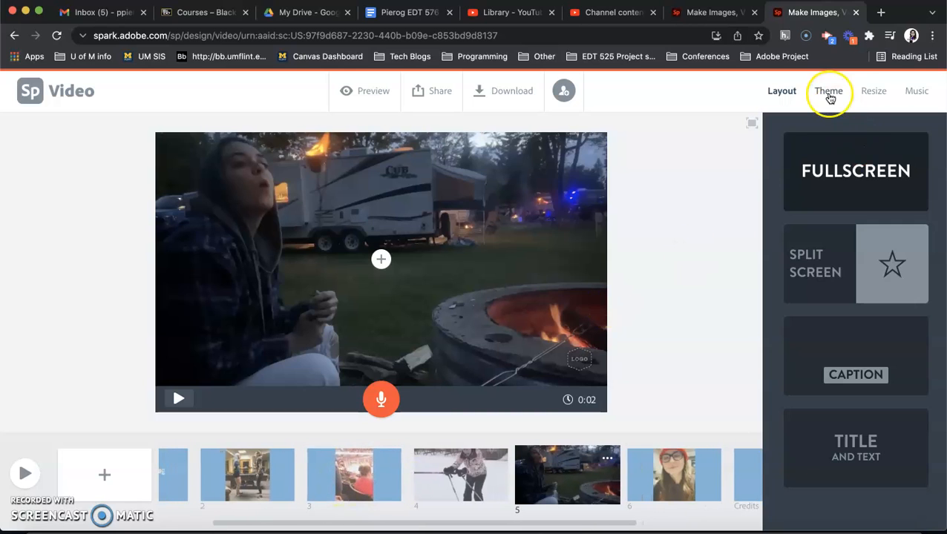
click(830, 97)
click(845, 417)
scroll(844, 433, down, 4)
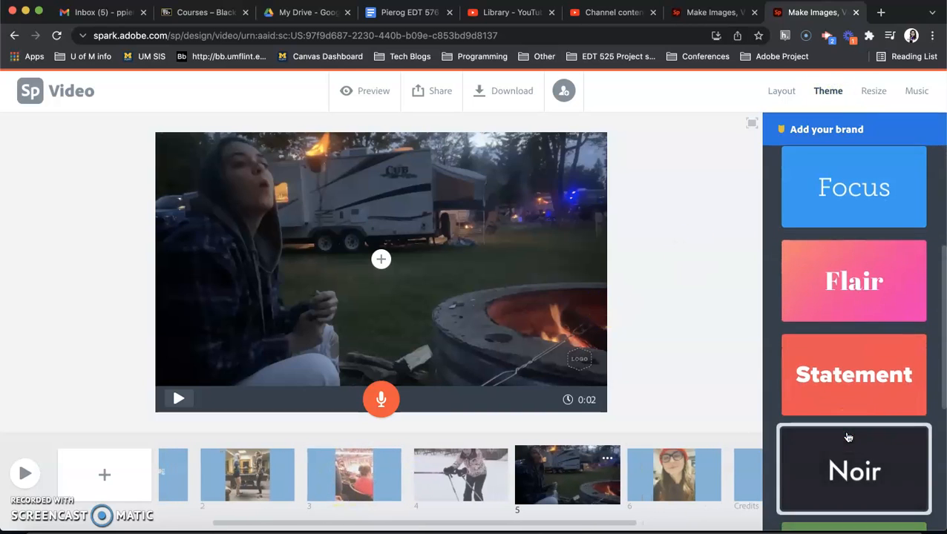
scroll(848, 438, down, 3)
click(876, 292)
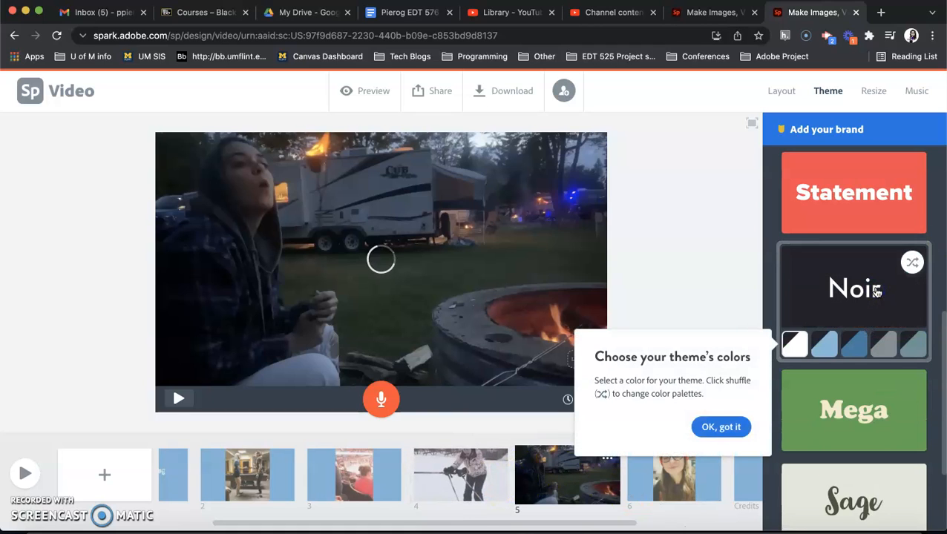
click(885, 348)
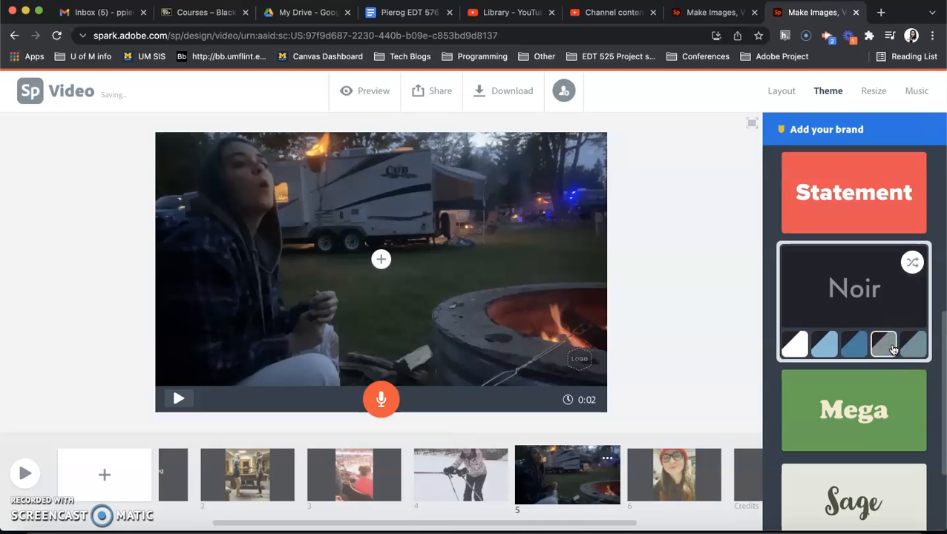
Check how the new theme looks on the slides from slide 2 to slide 6.
scroll(238, 474, left, 3)
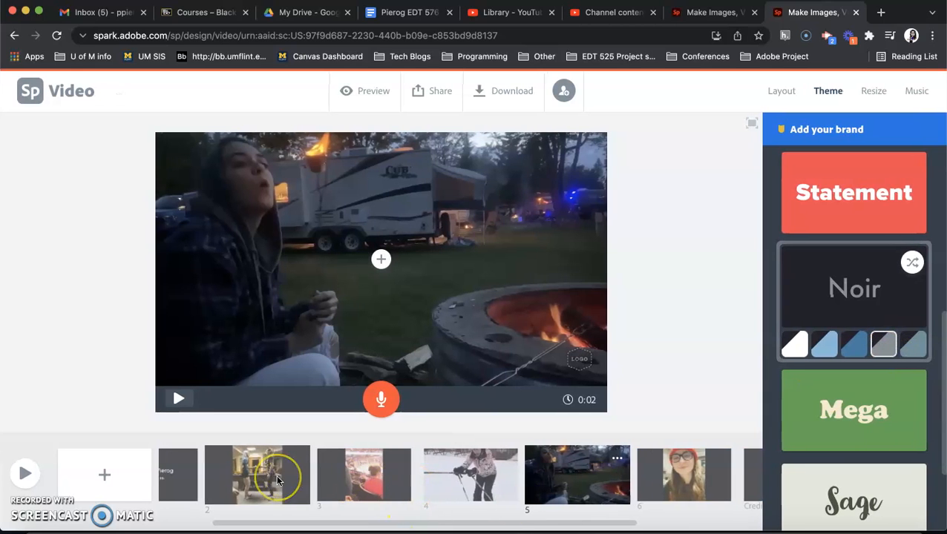
click(227, 480)
click(327, 478)
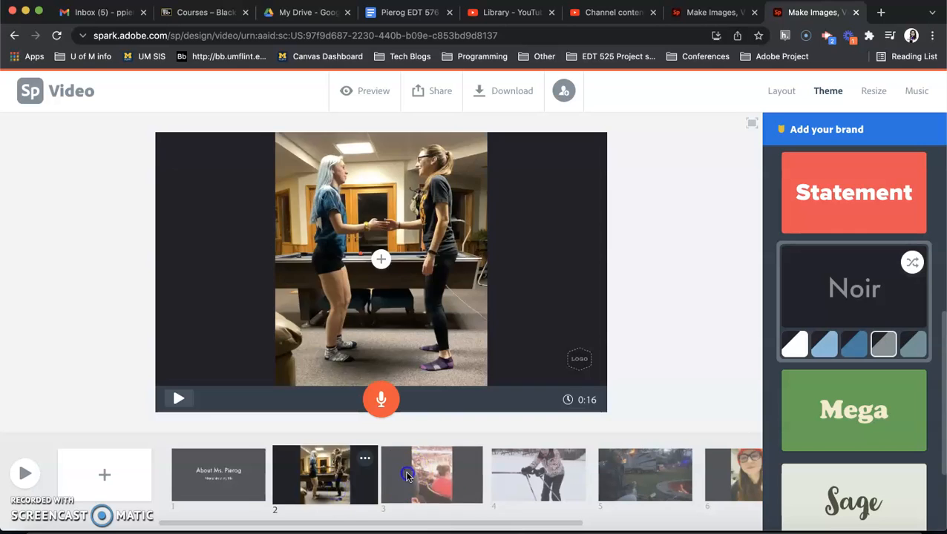
click(407, 477)
click(524, 473)
scroll(525, 473, right, 5)
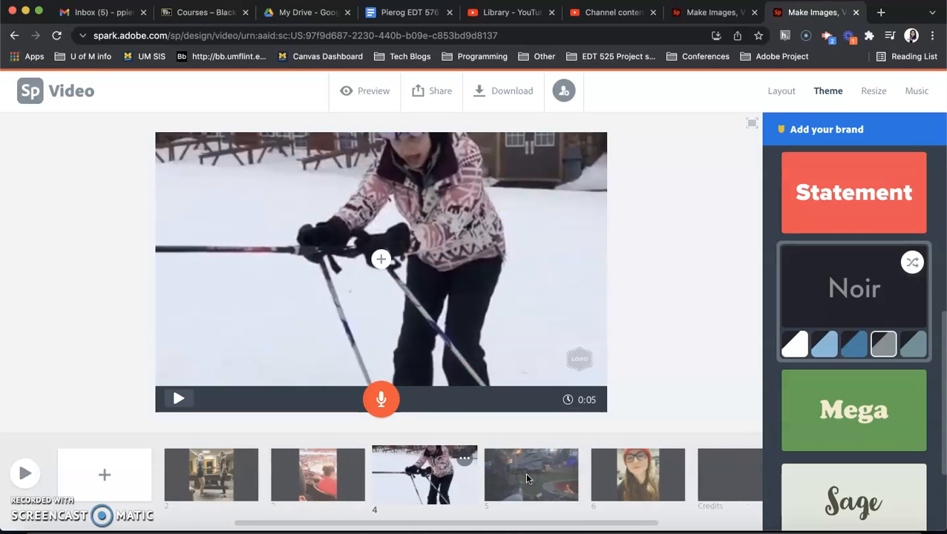
click(526, 479)
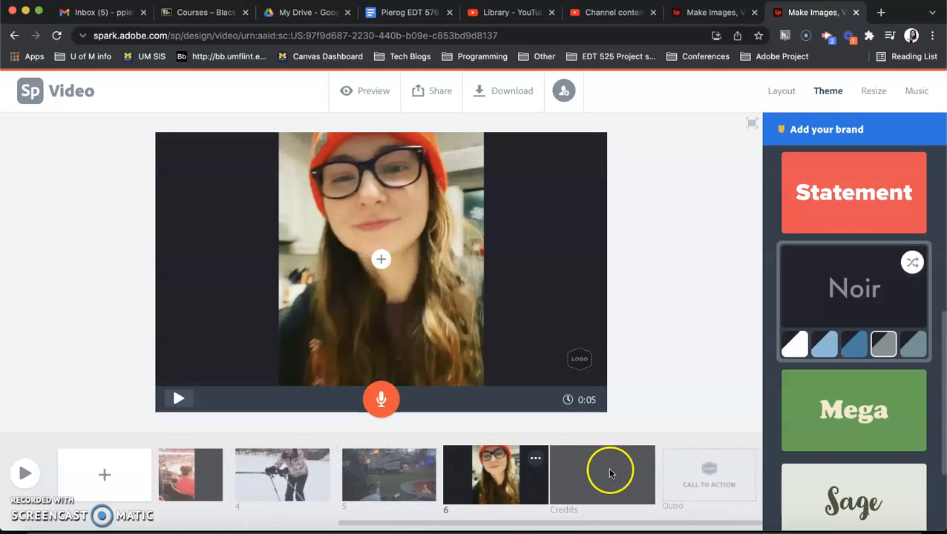
Browse the built-in music tracks and add the audio file 12 Minimum Wage copy.m4a from the Desktop as background music.
click(906, 94)
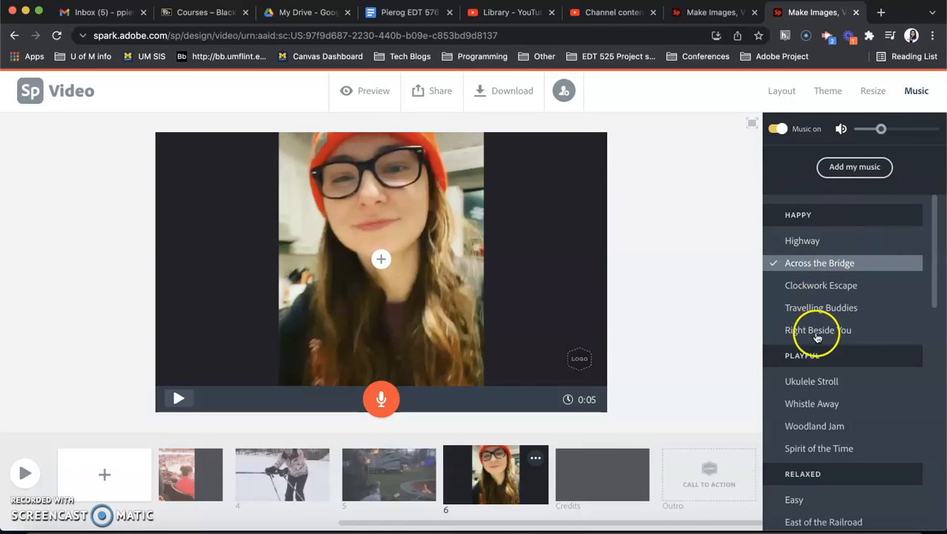
scroll(818, 423, down, 15)
scroll(818, 423, down, 3)
click(818, 361)
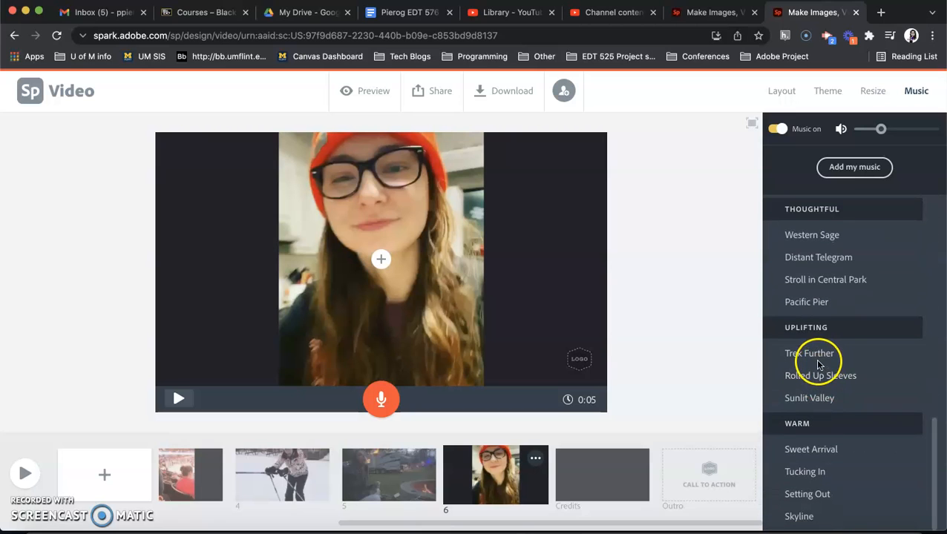
scroll(799, 295, up, 18)
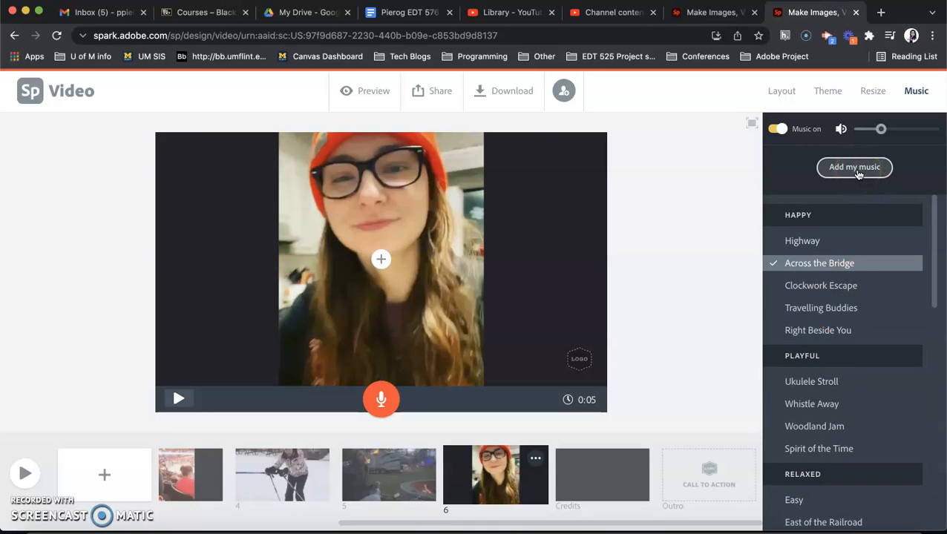
click(8, 412)
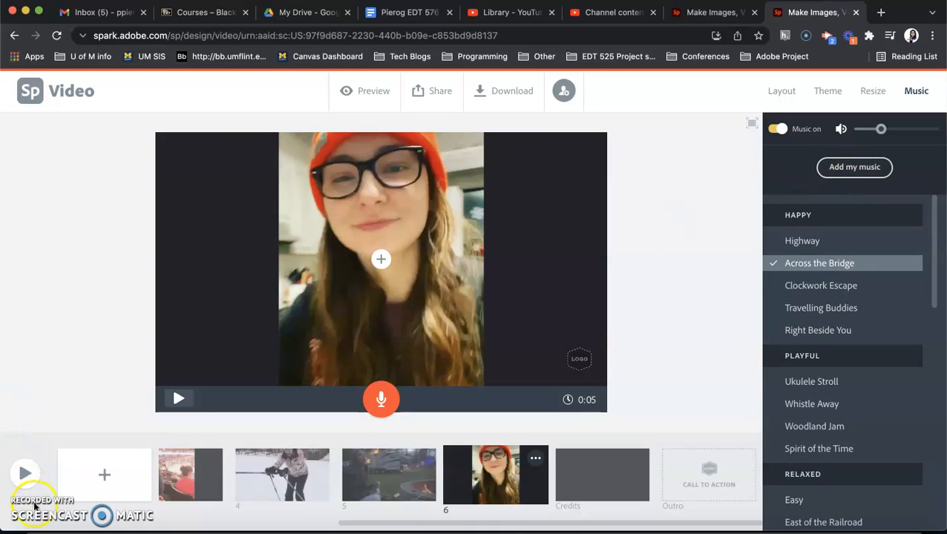
click(854, 169)
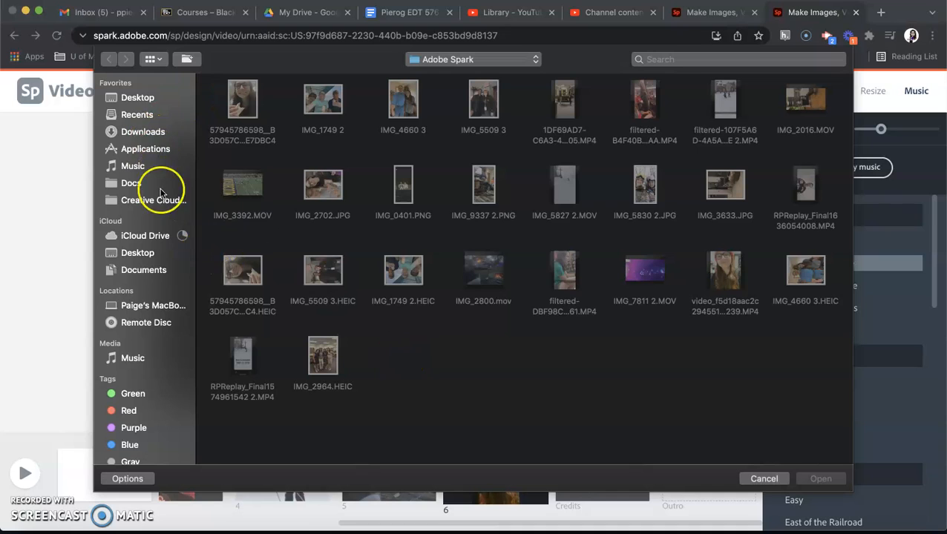
click(138, 97)
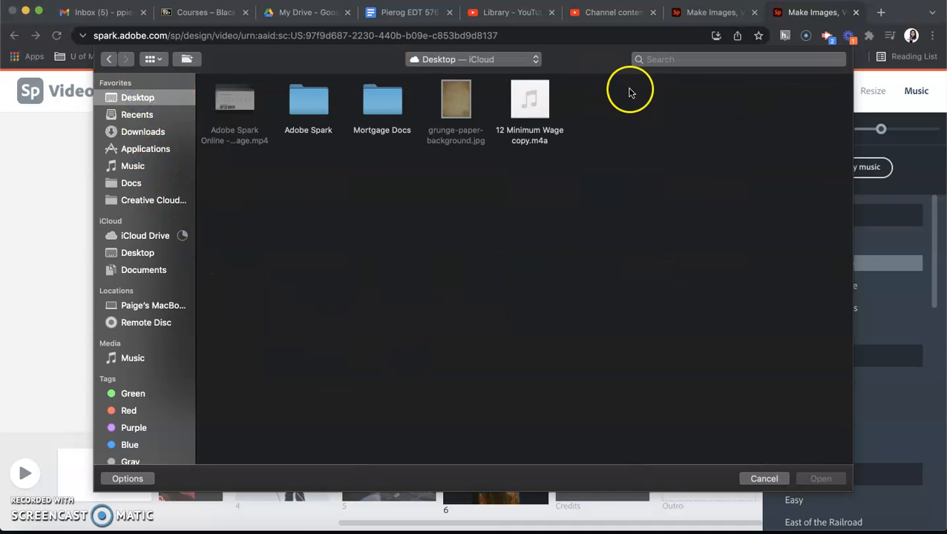
click(529, 100)
click(816, 480)
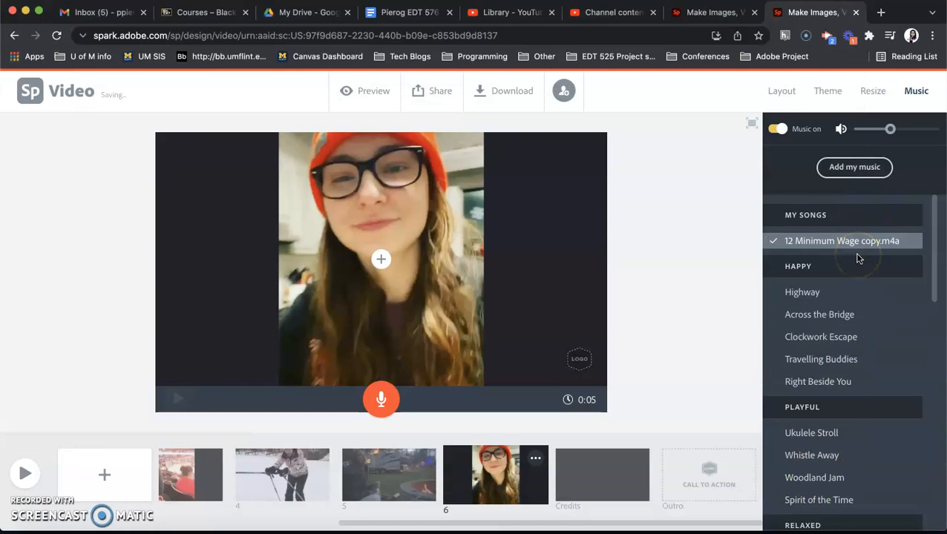
Review slides 2 through 6 one by one and start playback of the whole video.
scroll(620, 479, left, 4)
scroll(622, 482, left, 3)
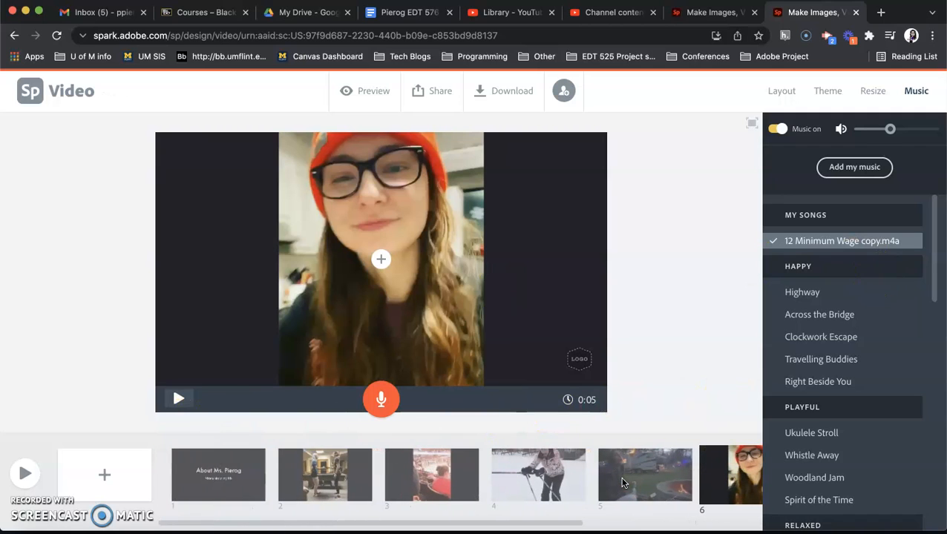
scroll(578, 476, right, 4)
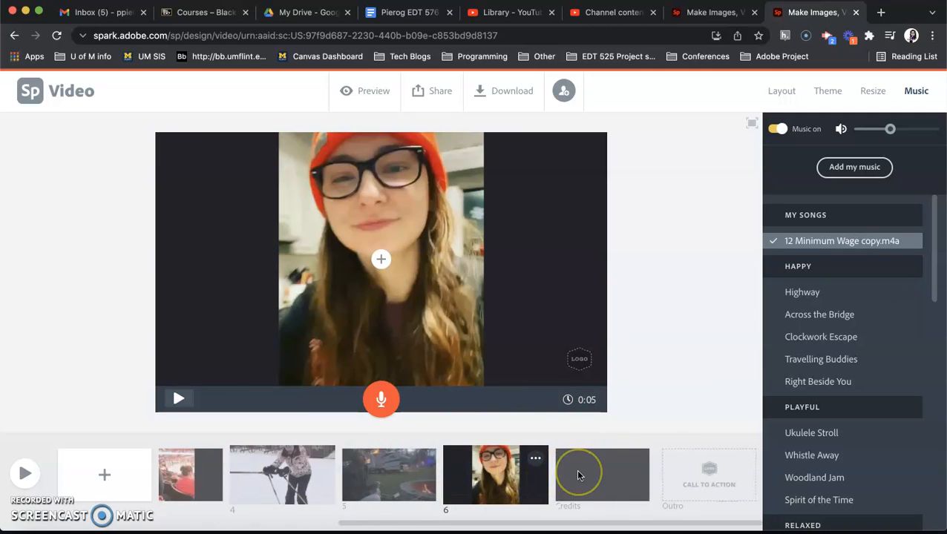
scroll(578, 475, left, 4)
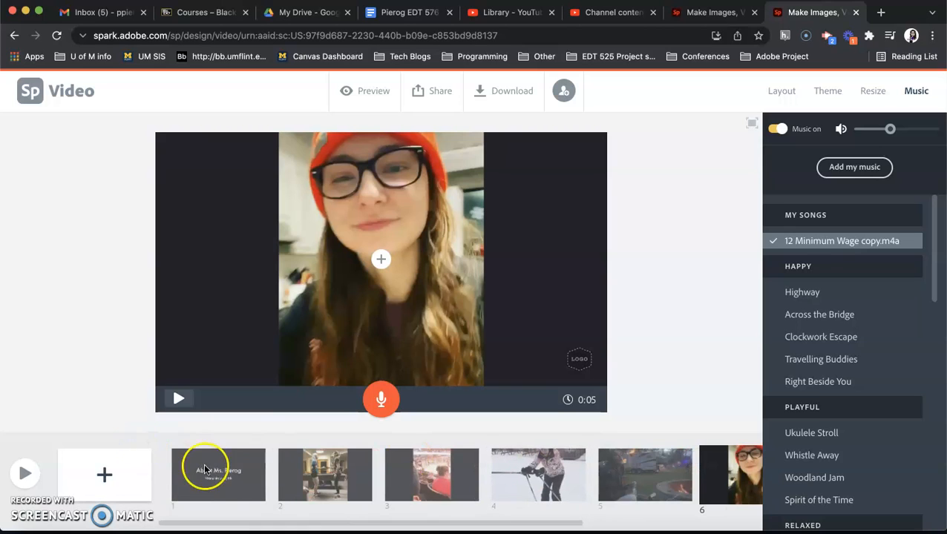
click(344, 481)
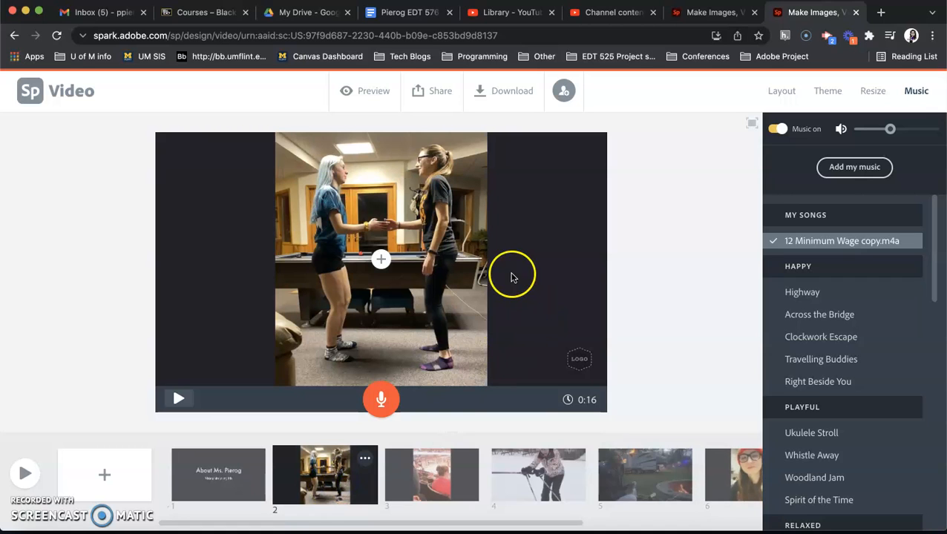
click(441, 481)
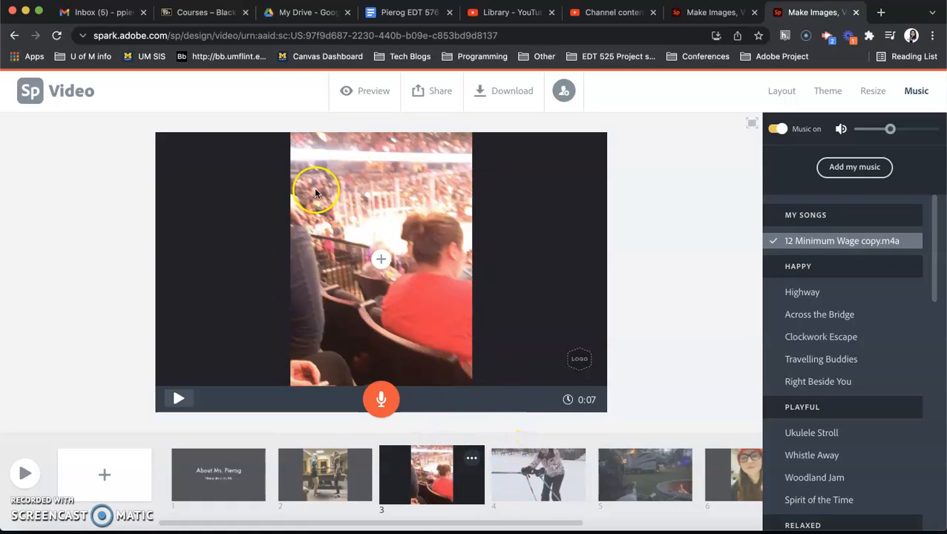
click(535, 475)
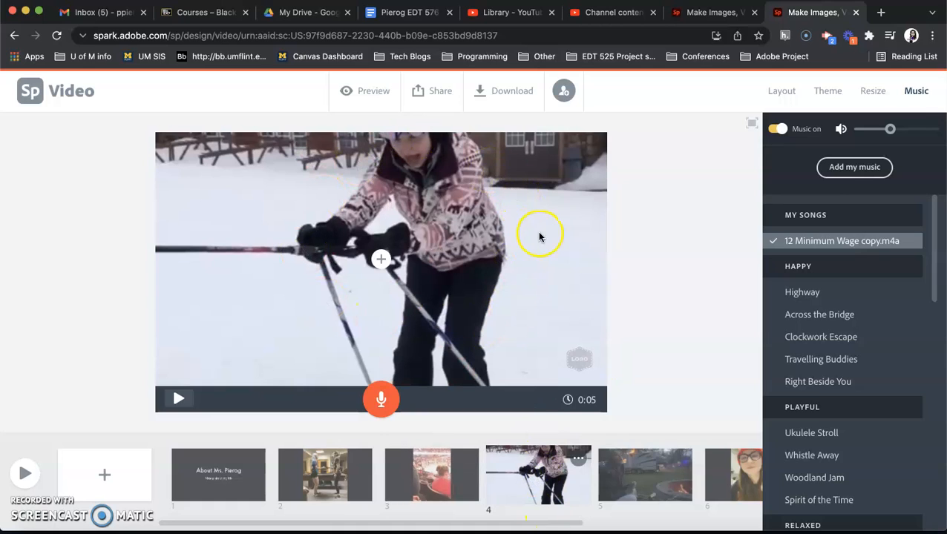
scroll(534, 474, right, 5)
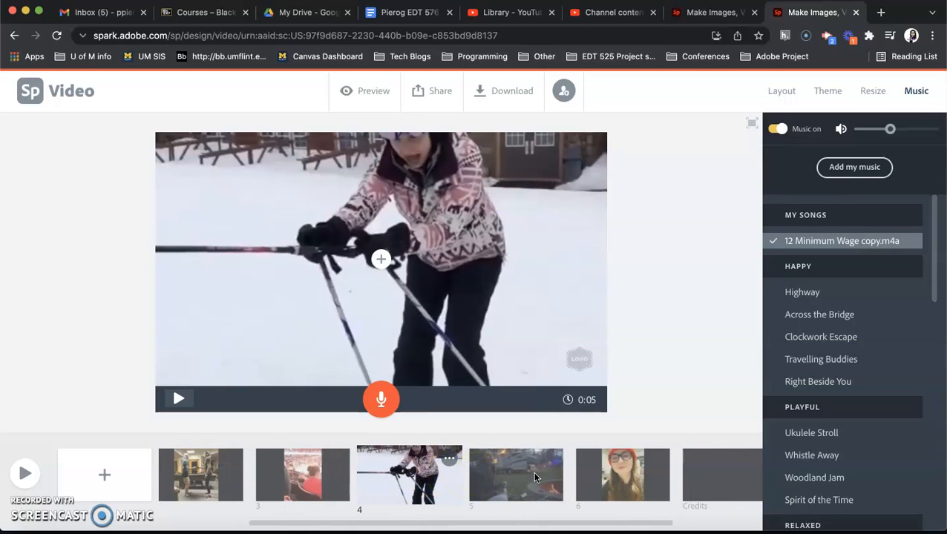
click(531, 472)
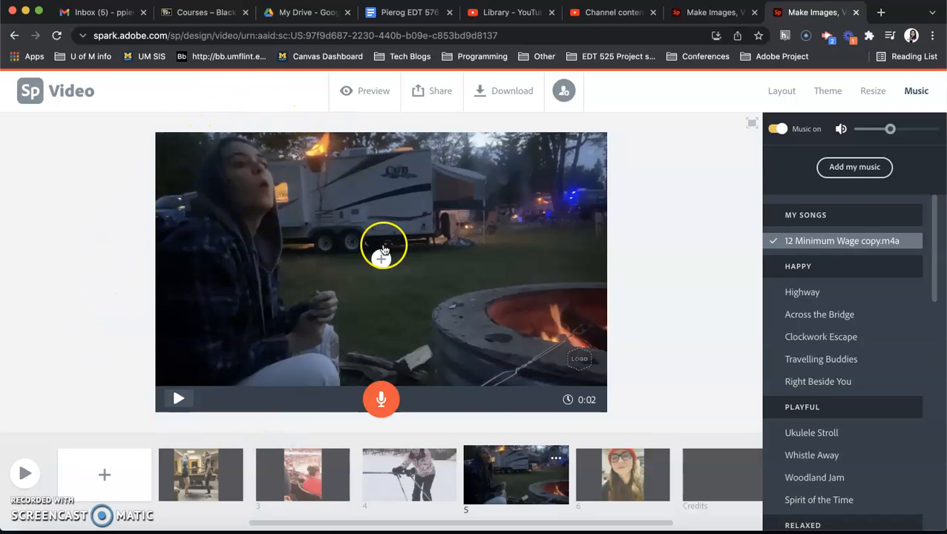
click(634, 476)
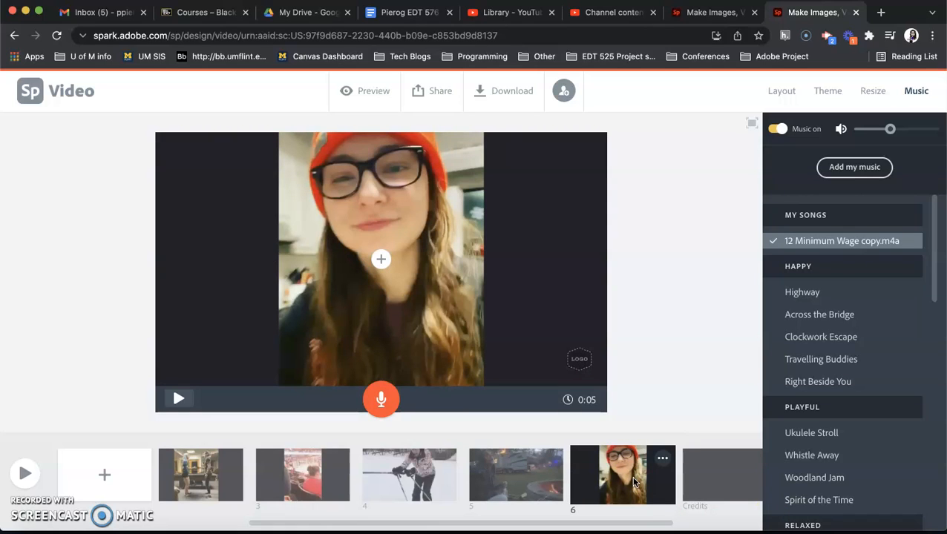
scroll(451, 471, left, 3)
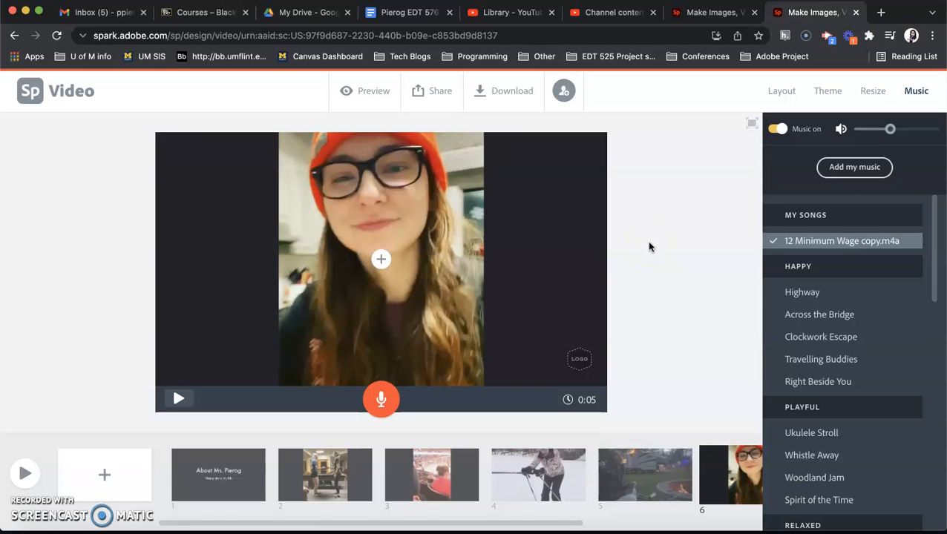
click(25, 473)
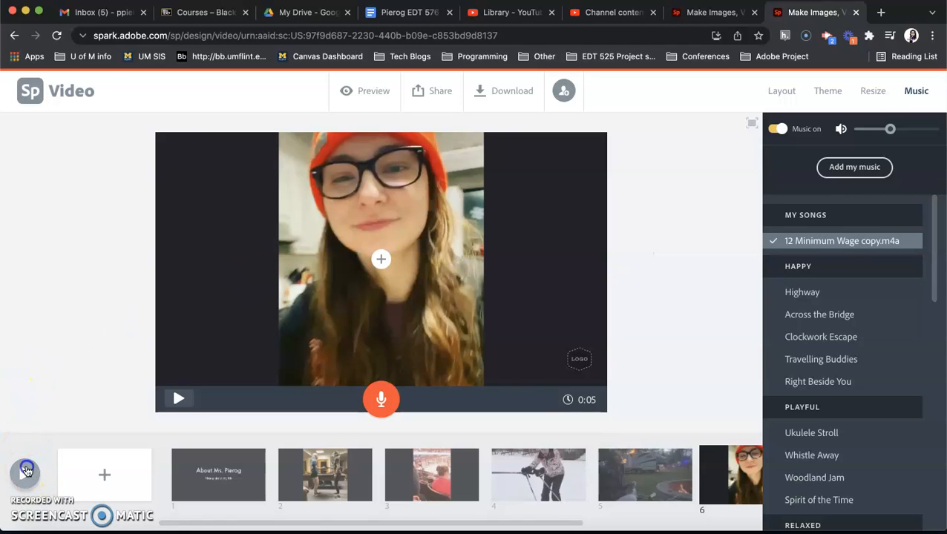